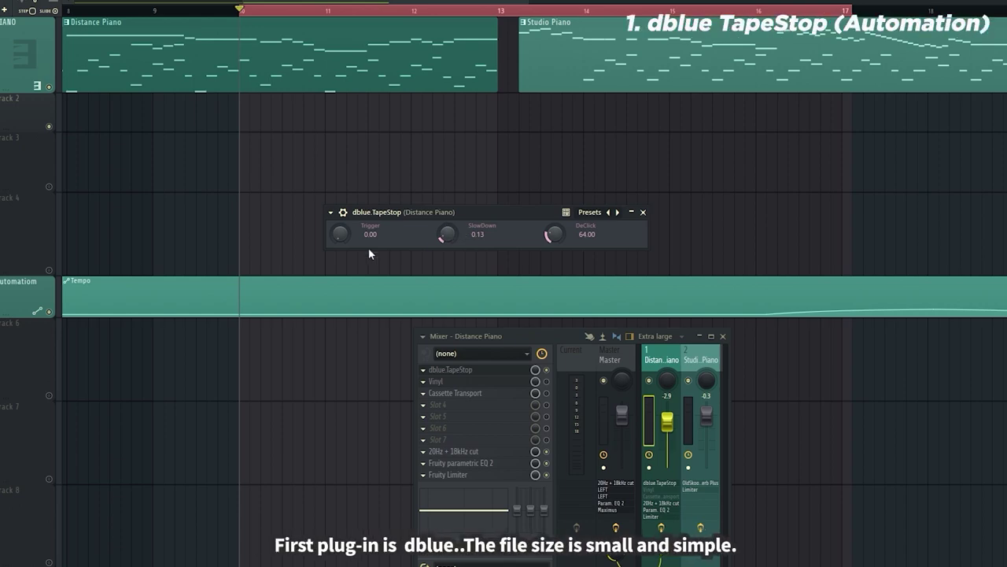
Create an automation clip for dblue TapeStop's Trigger and shape it to rise just before bar 13 and stay high until its end
right_click(339, 234)
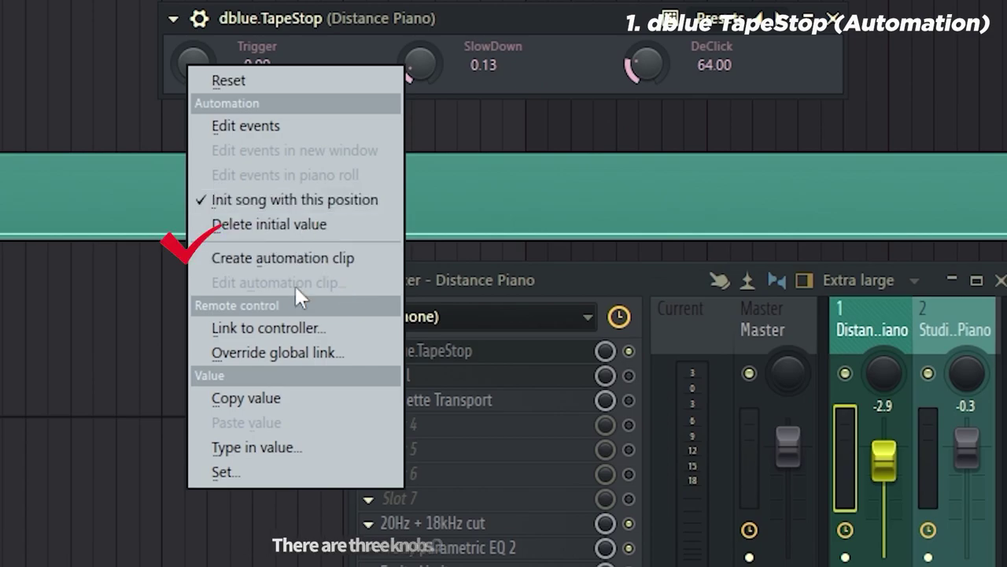
left_click(346, 298)
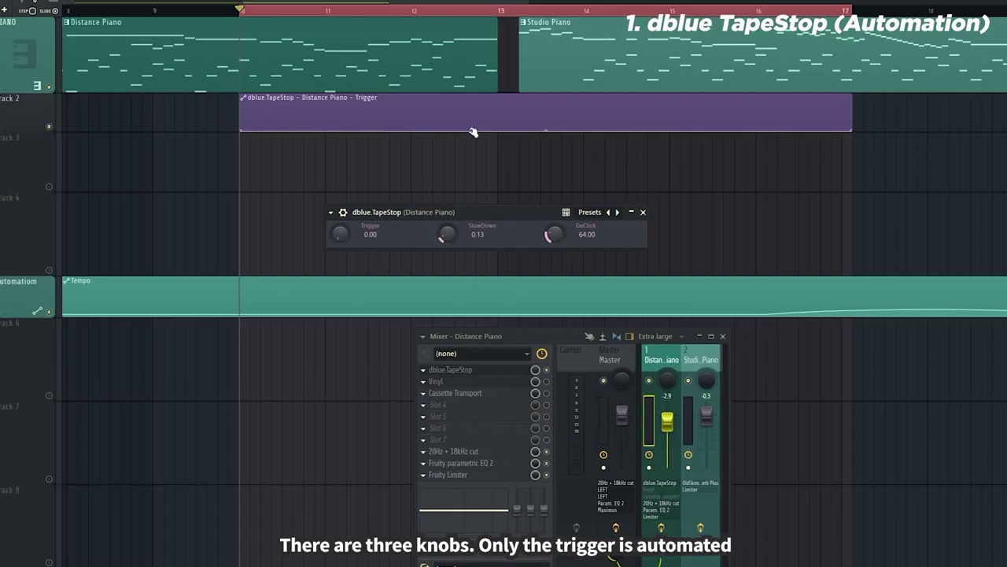
left_click_drag(498, 127, 498, 101)
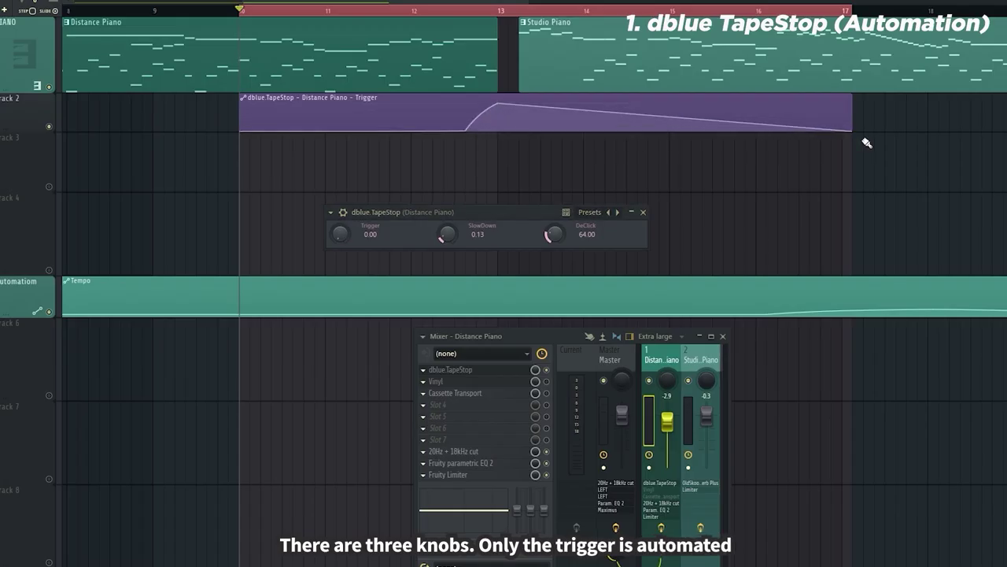
left_click_drag(856, 136, 860, 97)
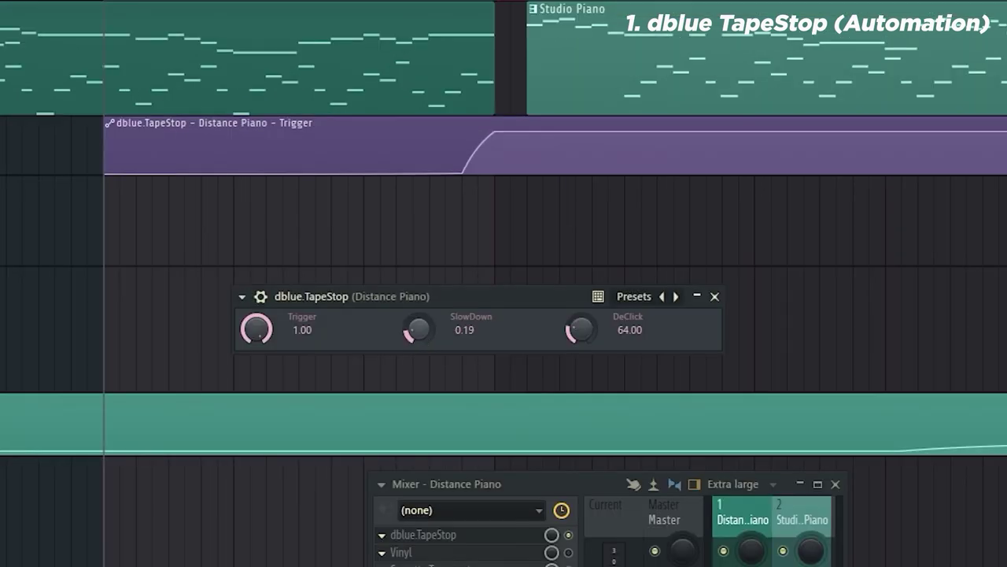
Set TapeStop's SlowDown to 0.25 and play back the passage leading into the Trigger rise
left_click_drag(418, 329, 417, 313)
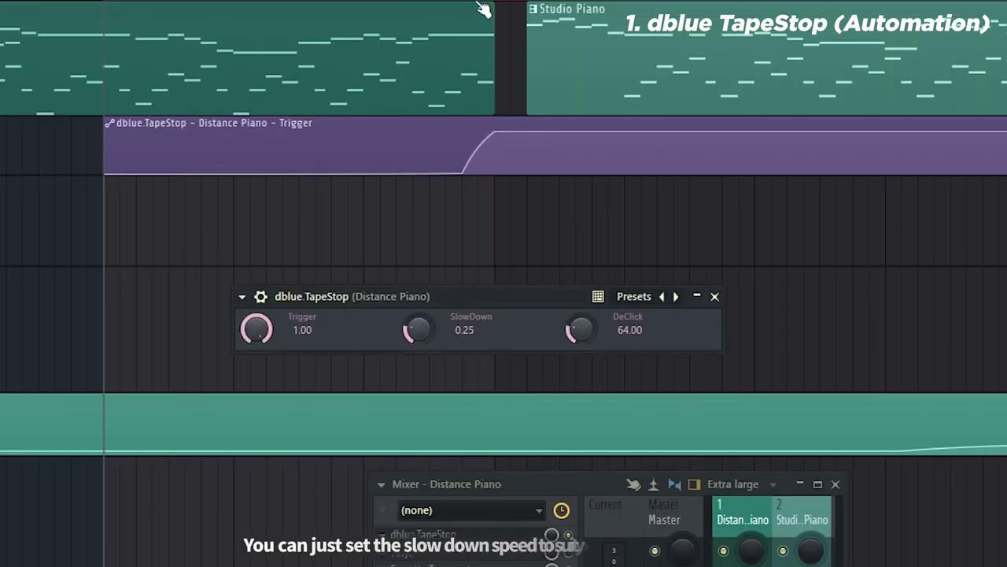
left_click(429, 1)
key("space")
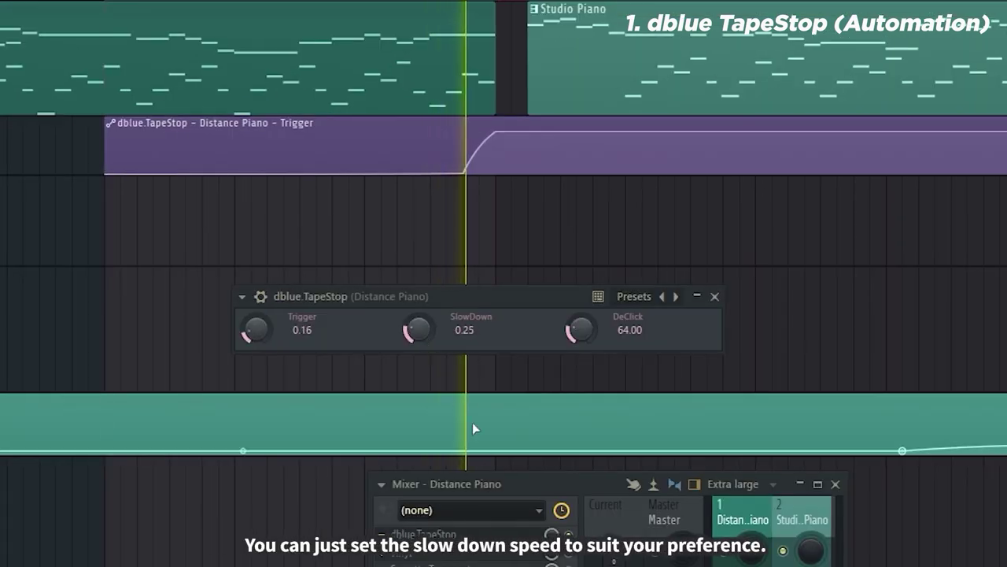
key("space")
key("space")
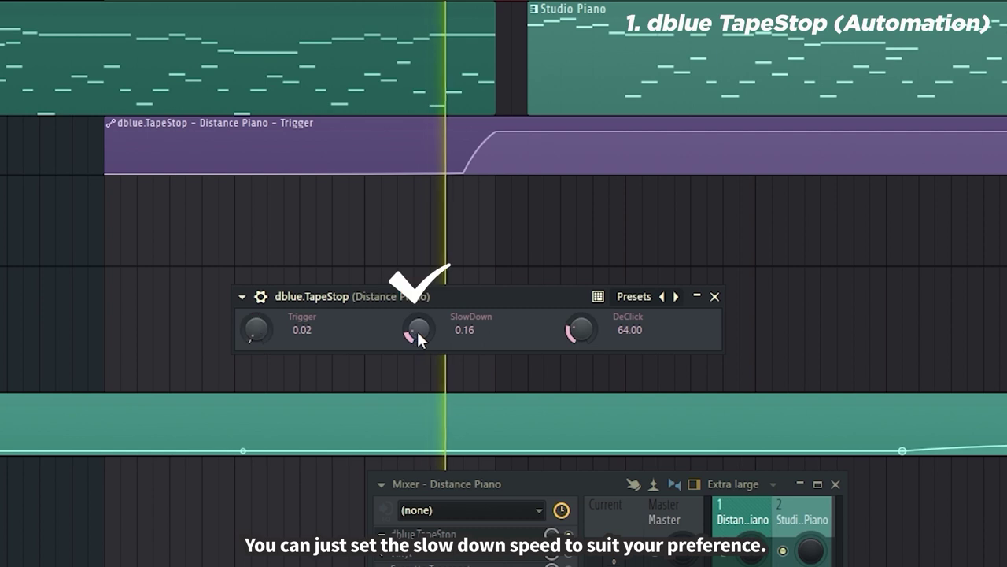
Lower TapeStop's SlowDown to 0.11 and play back the transition into the Studio Piano part
key("space")
left_click_drag(418, 329, 418, 337)
key("space")
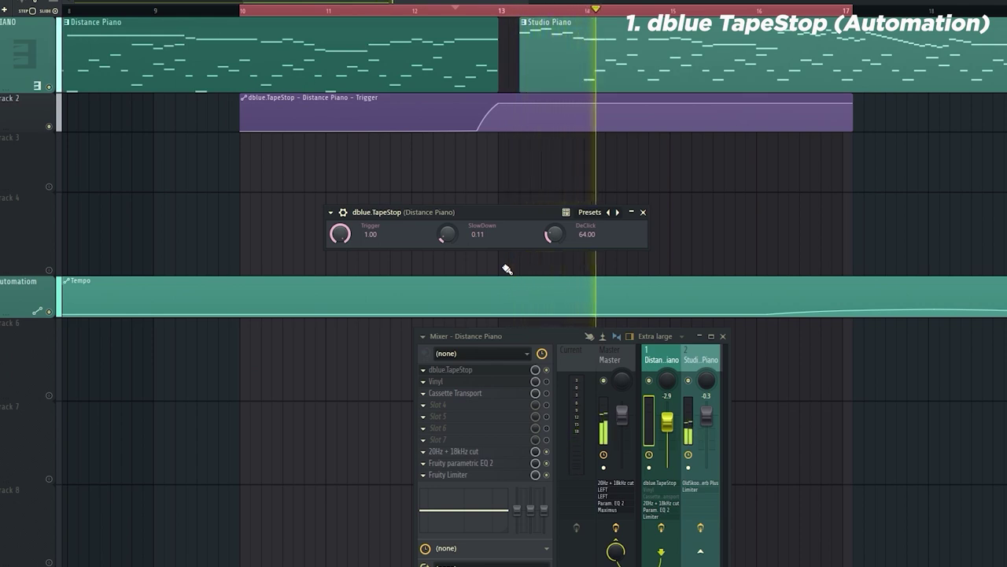
key("space")
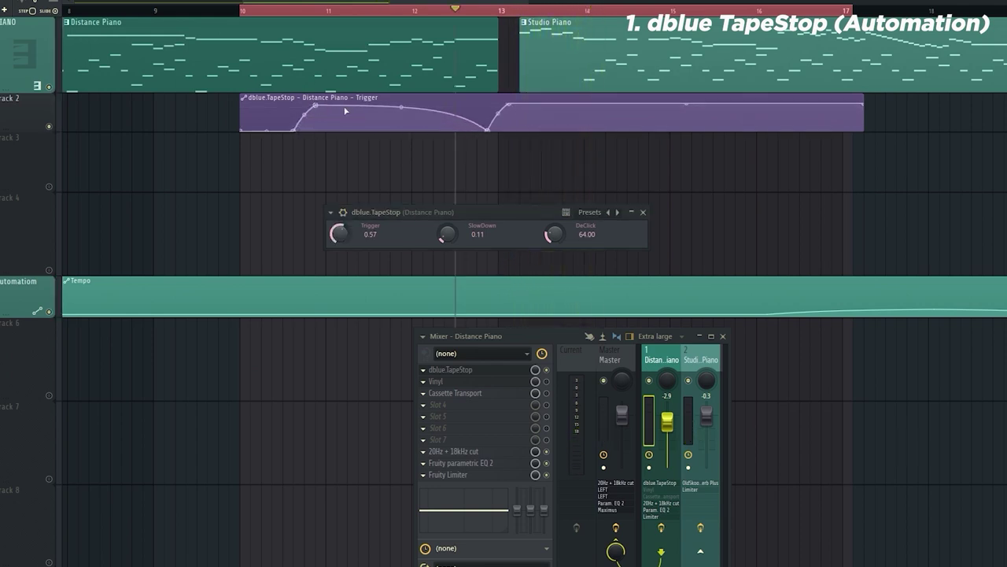
Reshape the Trigger curve so the peak before bar 11 drops straight to zero and holds until the second rise, and play it back
right_click(346, 110)
left_click_drag(346, 110, 327, 129)
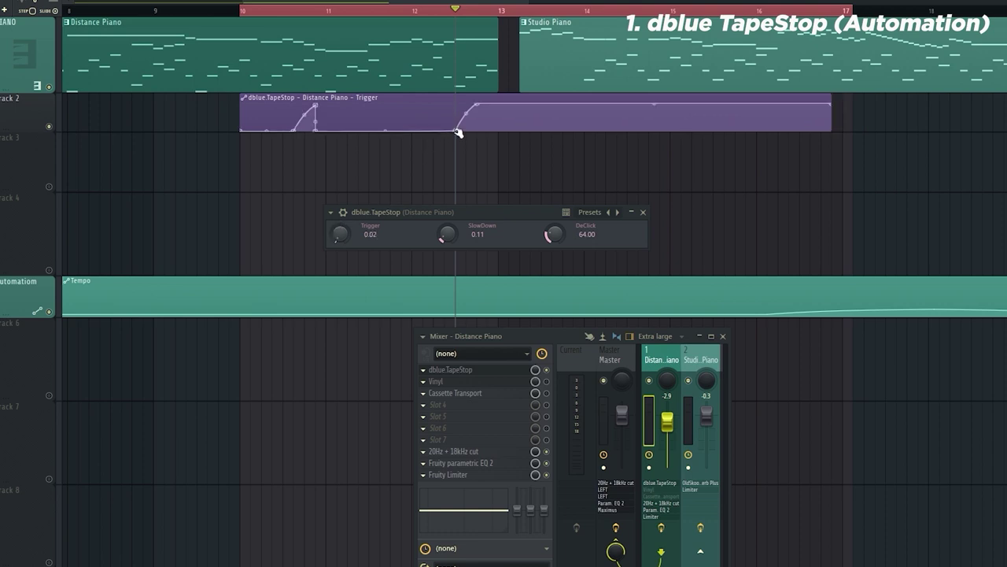
key("space")
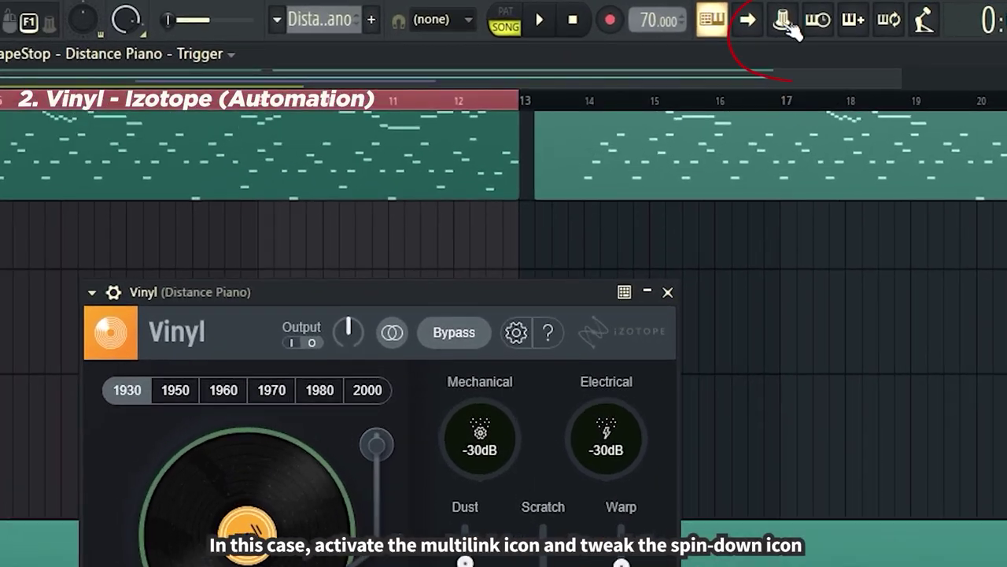
Enable multilink, toggle Vinyl's Spindown to register it, and create an automation clip for that control
left_click(785, 22)
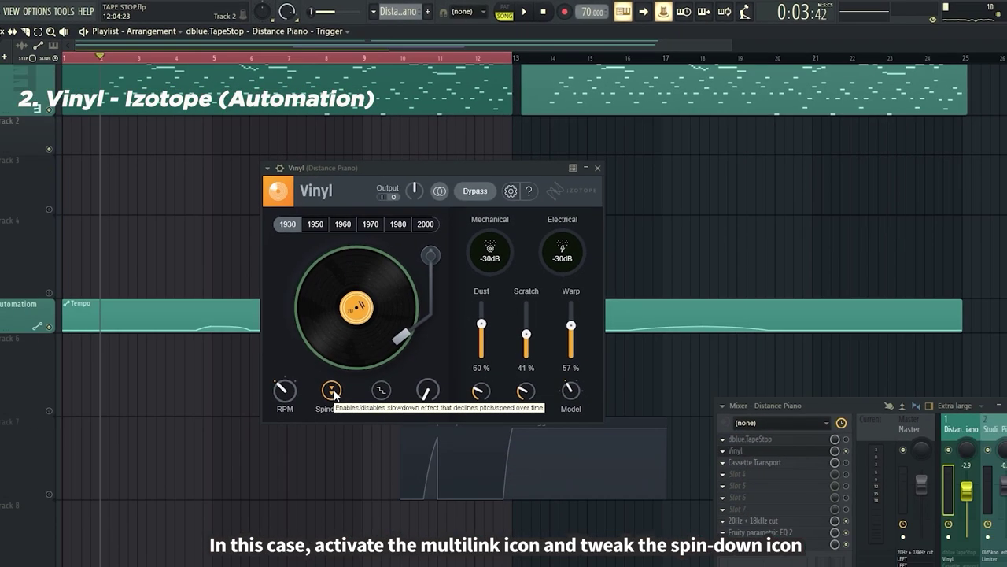
left_click(332, 390)
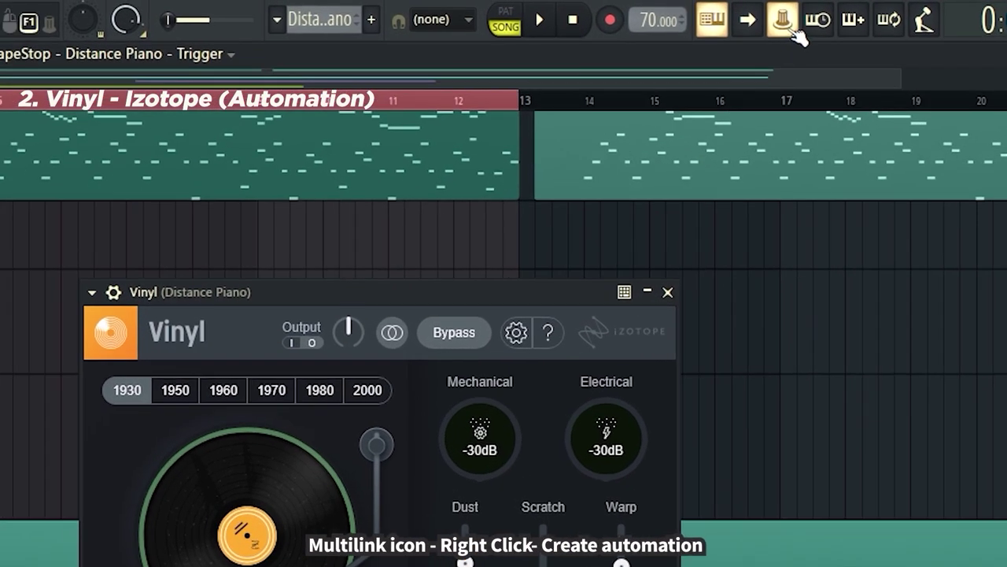
right_click(663, 11)
left_click(865, 142)
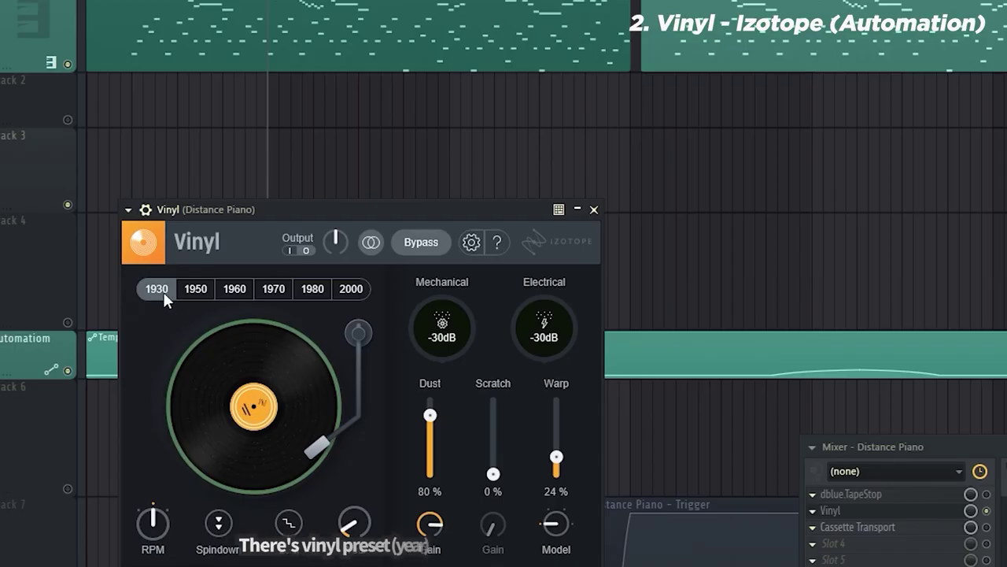
Audition Vinyl's year presets from 1950 through 2000 and return to 1930
left_click(194, 288)
left_click(229, 289)
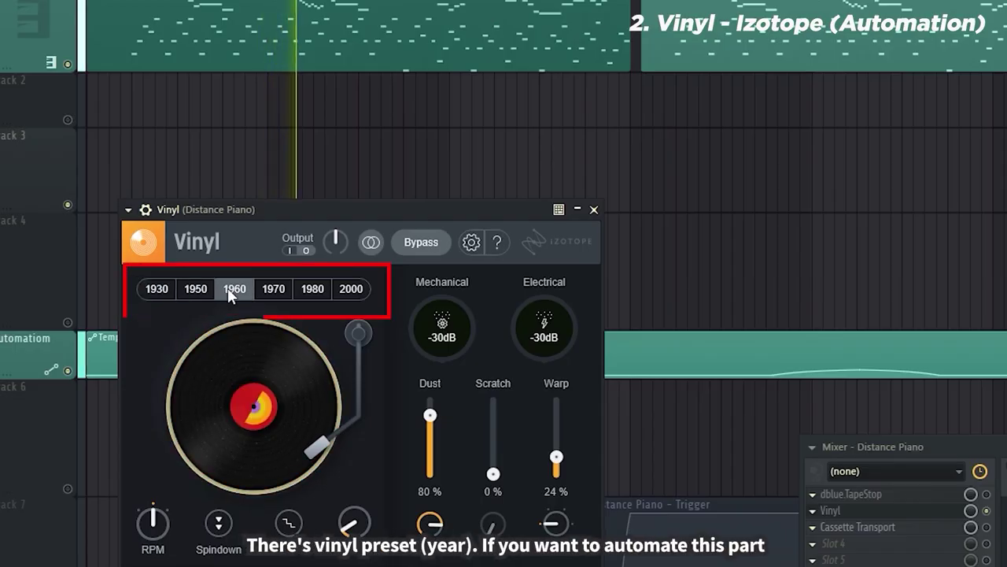
left_click(272, 289)
left_click(311, 288)
left_click(351, 288)
left_click(159, 288)
Browse Vinyl's parameters and create an automation clip for its Year parameter
left_click(127, 209)
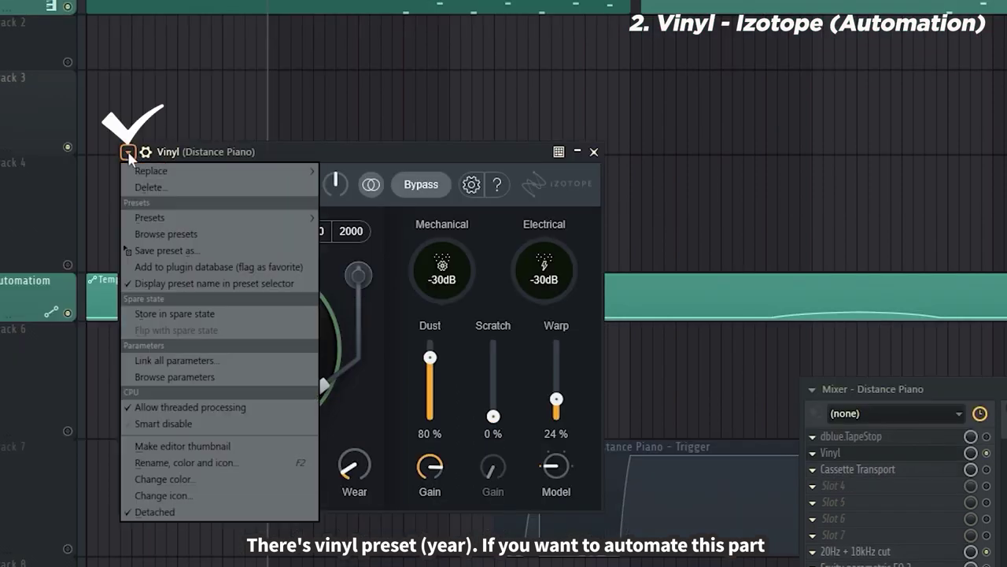
left_click(187, 377)
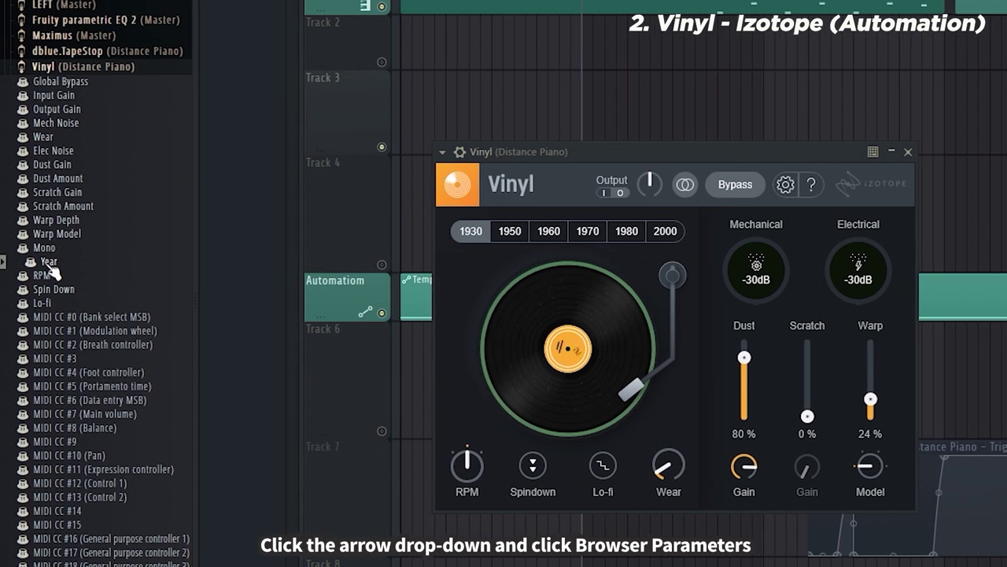
mouse_move(48, 265)
left_mouse_down()
mouse_move(49, 135)
mouse_move(49, 264)
left_mouse_up()
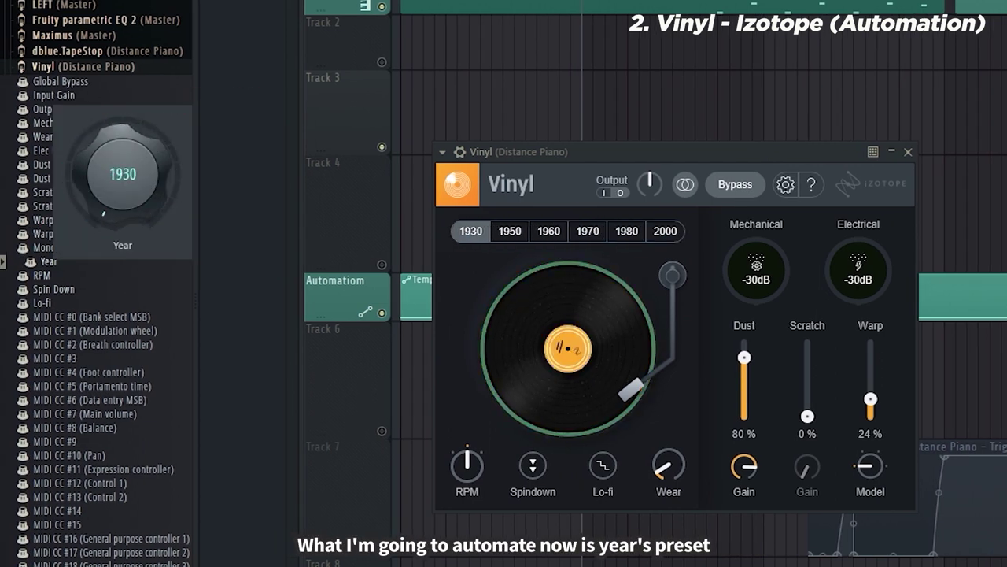
right_click(47, 261)
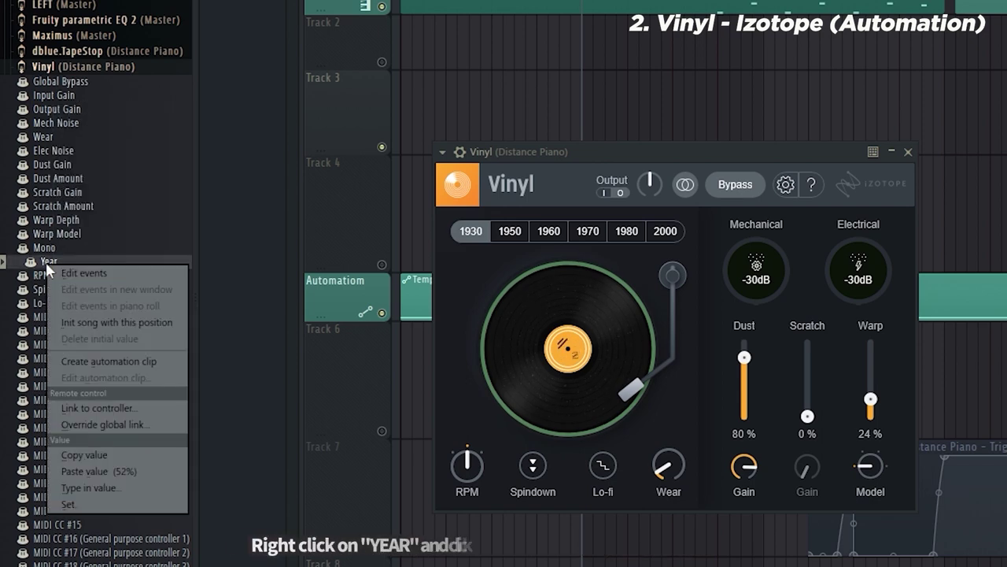
left_click(123, 365)
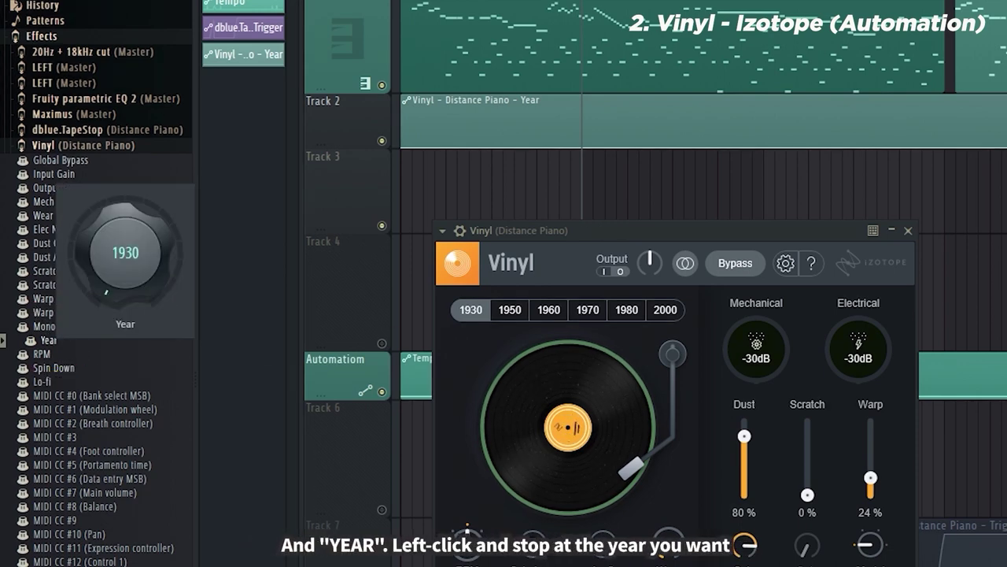
Copy the 1930 Year value and paste it onto the first point of the Year automation clip
right_click(49, 340)
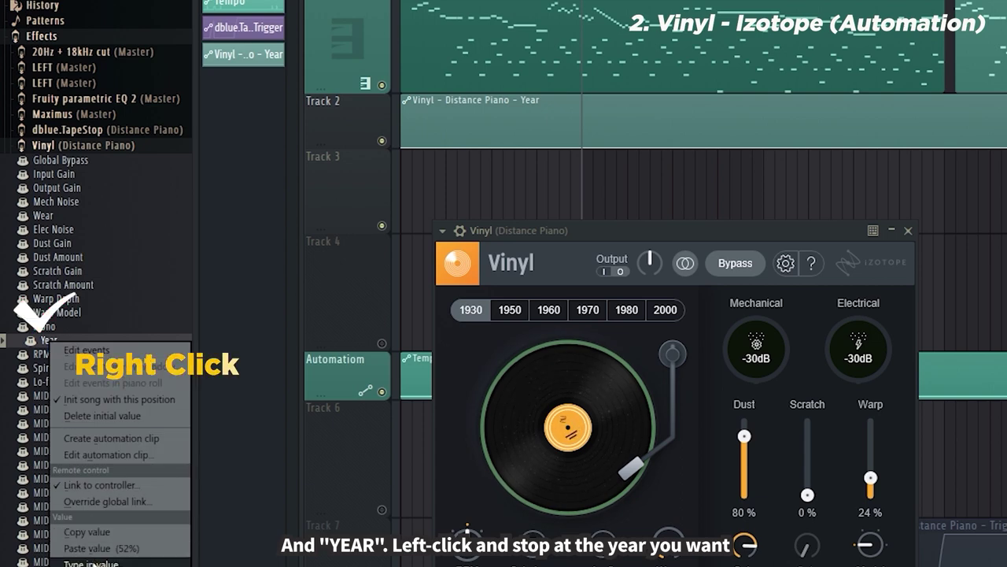
left_click(87, 531)
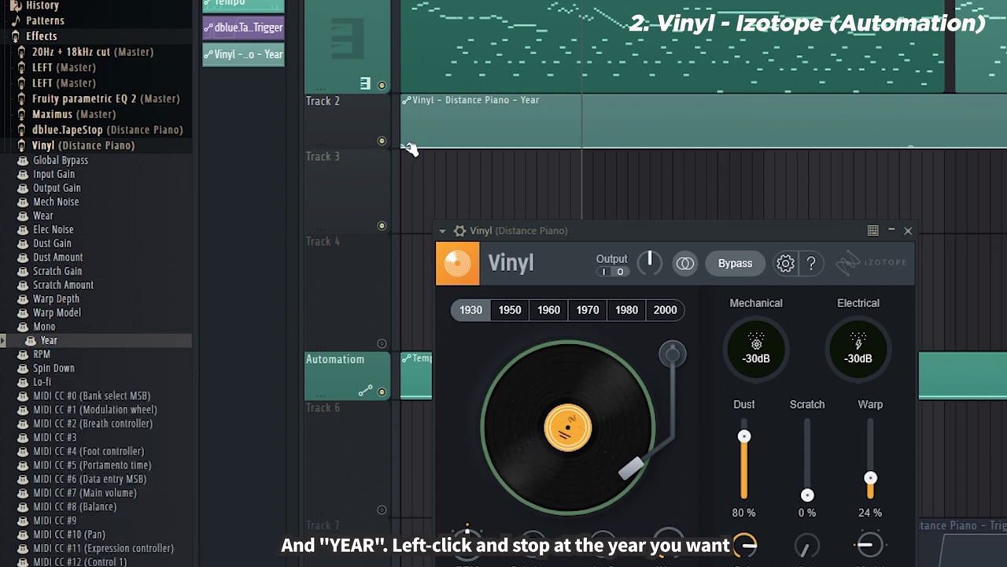
right_click(410, 149)
left_click(445, 439)
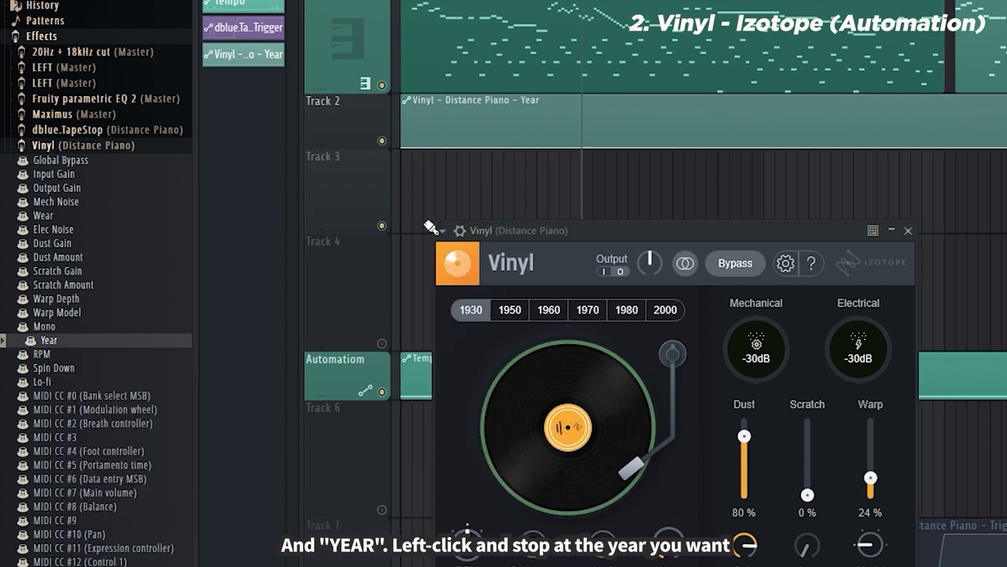
Set Year to 1950, copy its value and add a second, raised point to the Year automation clip
mouse_move(52, 344)
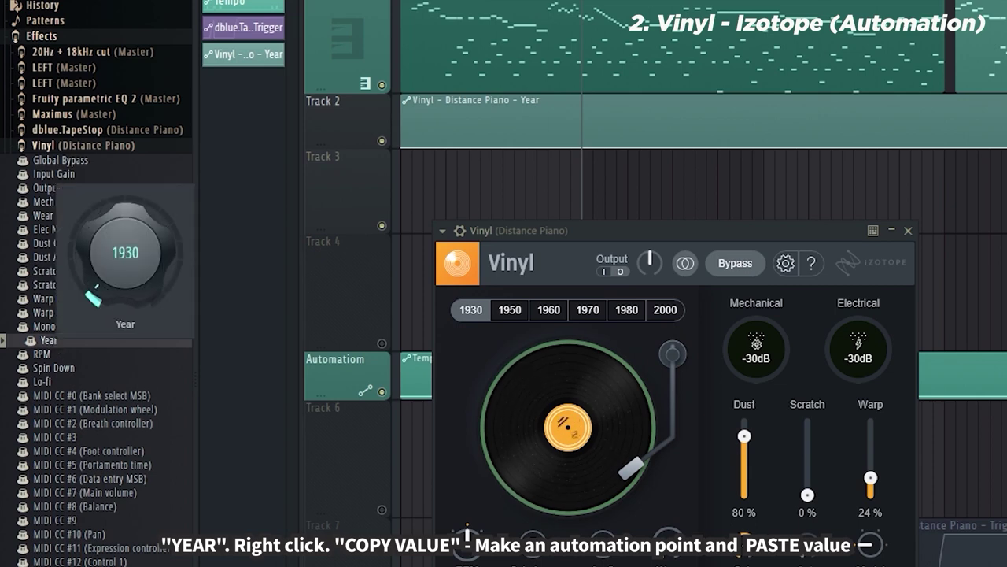
right_click(55, 345)
left_click(79, 534)
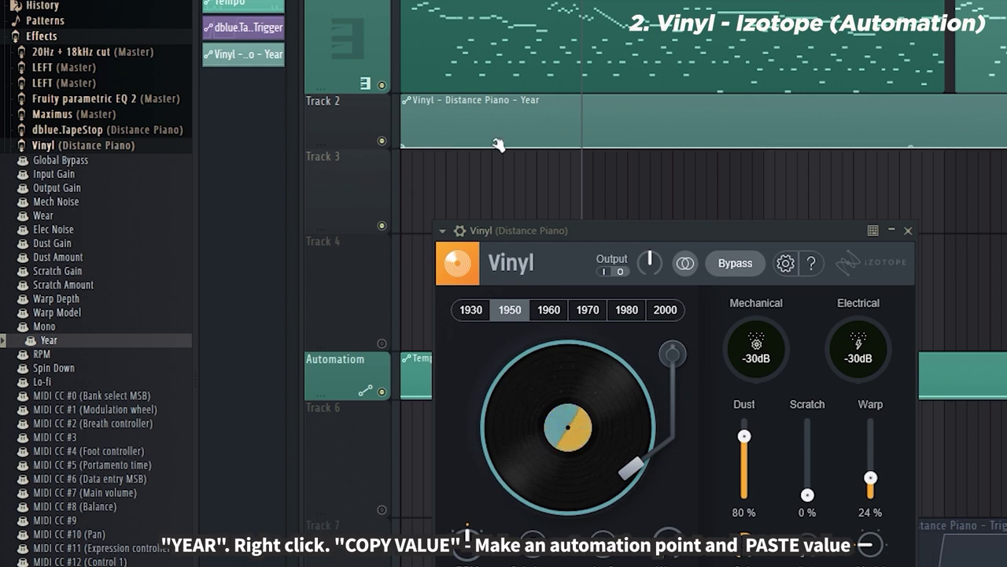
left_click_drag(495, 147, 494, 112)
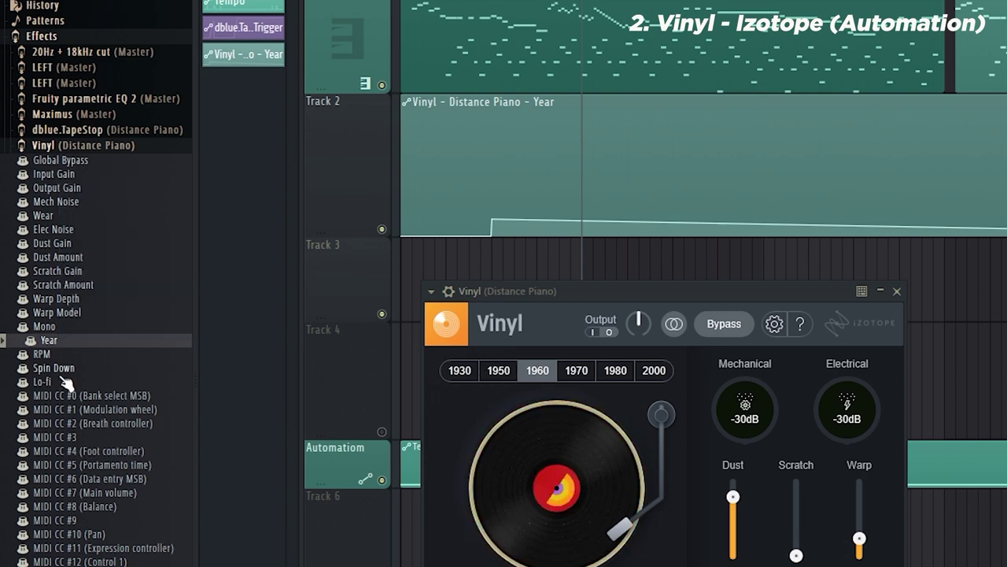
Copy the 1960 Year value, add a third point to the Year automation clip and paste the 31% value onto it
right_click(66, 349)
left_click(118, 534)
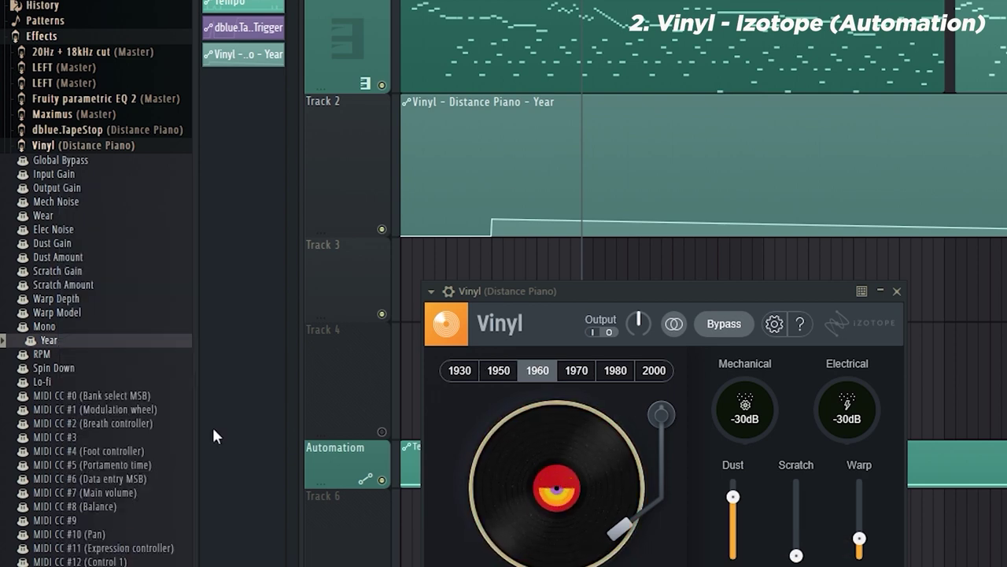
left_click_drag(540, 218, 538, 197)
right_click(538, 197)
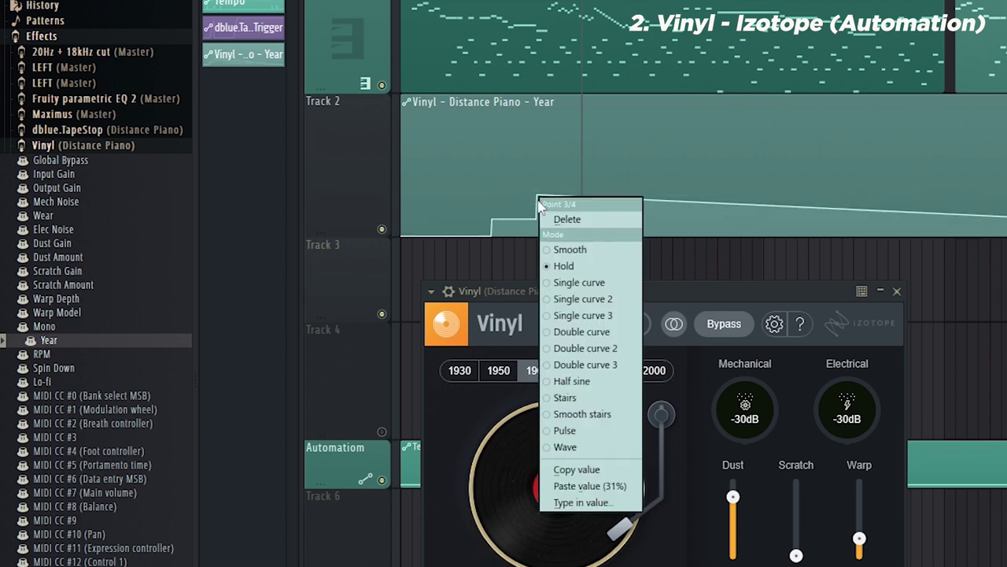
left_click(605, 487)
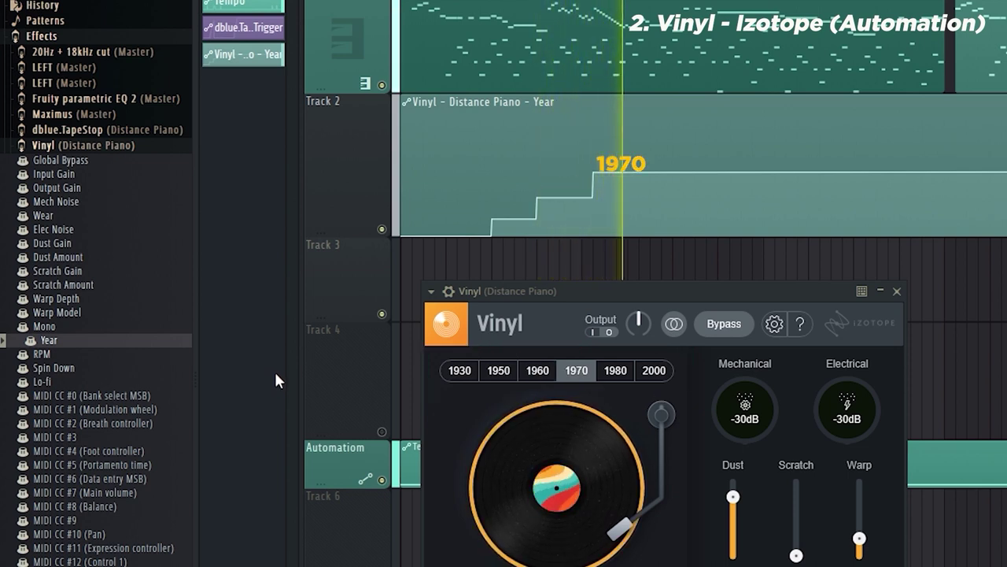
Lower Vinyl's Dust to 41% and create an automation clip for the Dust Amount parameter
left_click_drag(720, 291, 824, 315)
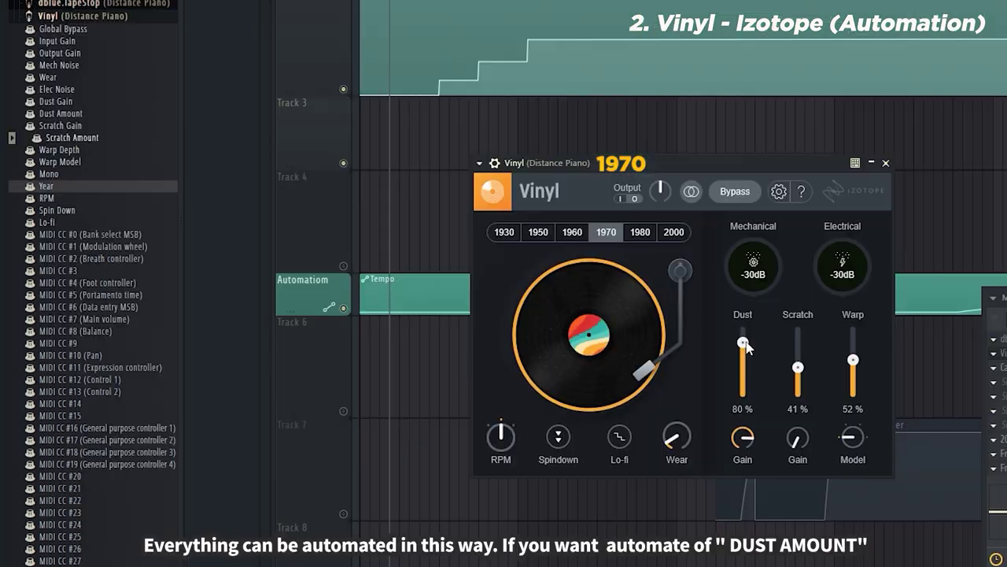
left_click_drag(840, 519, 846, 559)
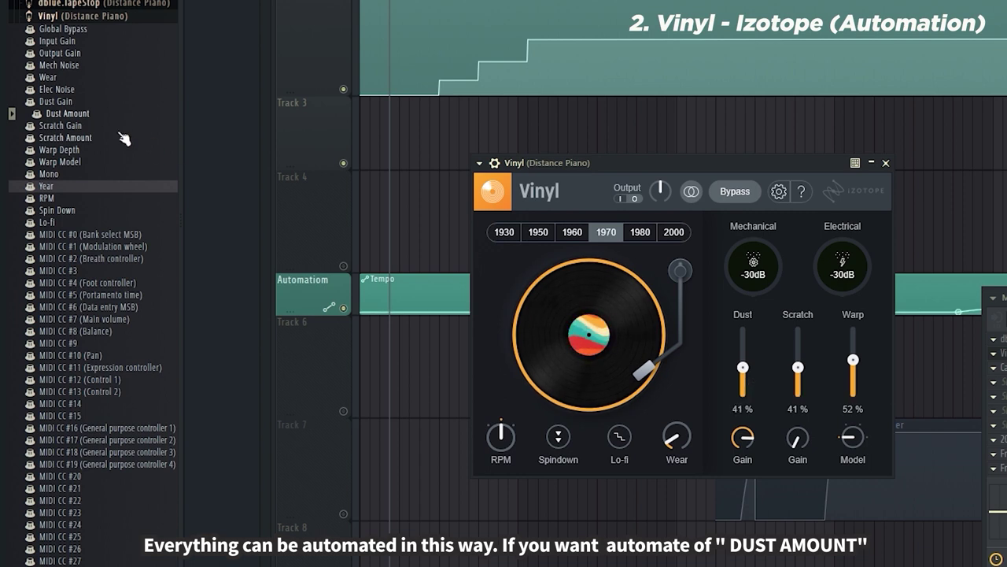
right_click(80, 118)
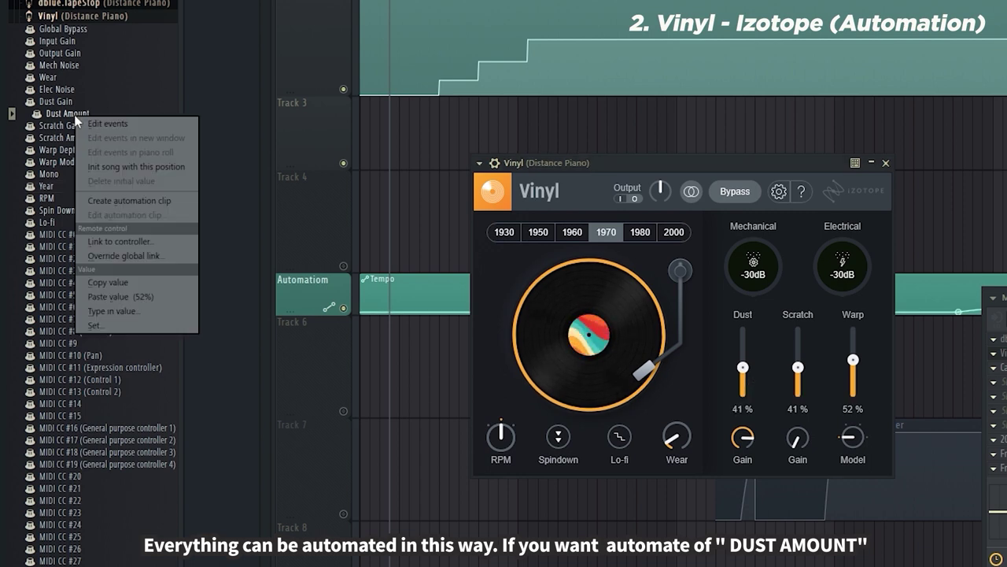
left_click(142, 201)
left_click_drag(662, 170, 666, 277)
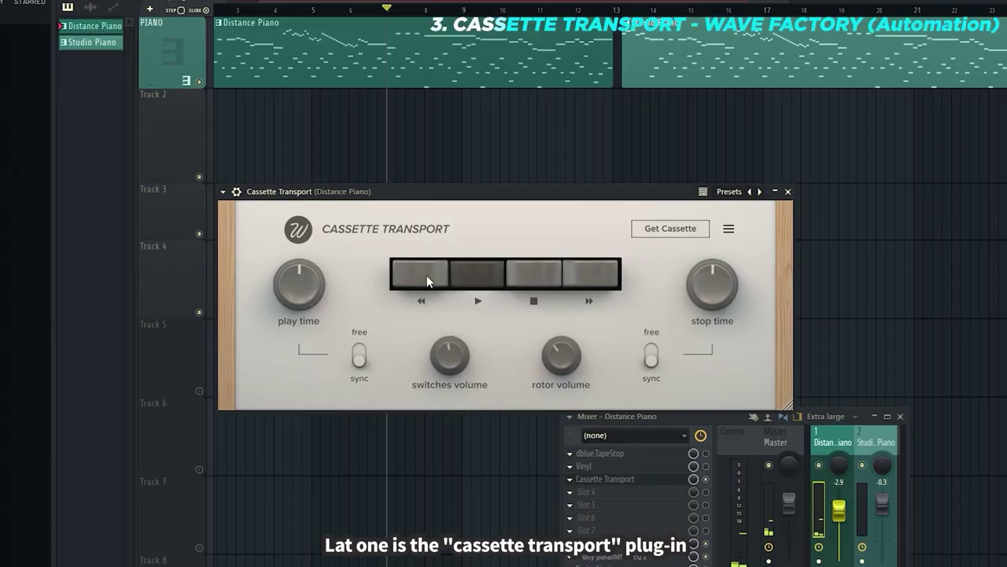
Engage Cassette Transport's rewind, stop and fast-forward modes in turn during playback
left_click(426, 275)
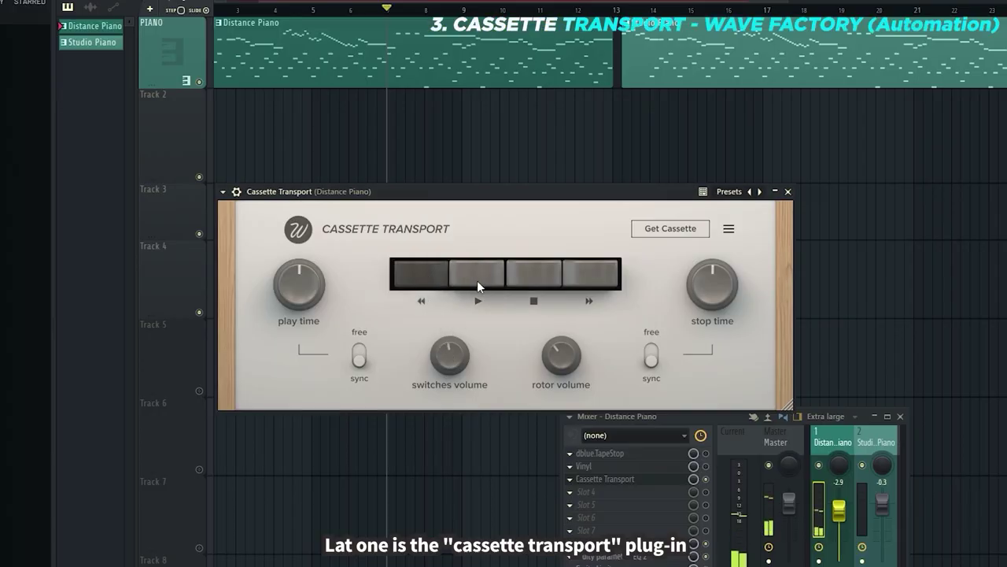
left_click(530, 282)
left_click(582, 277)
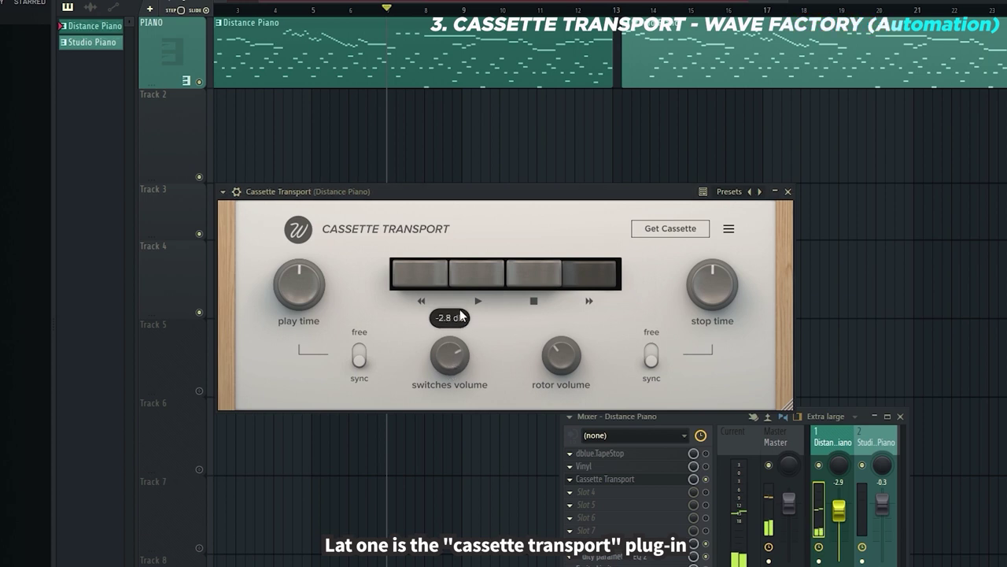
Audition Cassette Transport's stop, play, fast-forward and rewind modes by switching between them
left_click(533, 276)
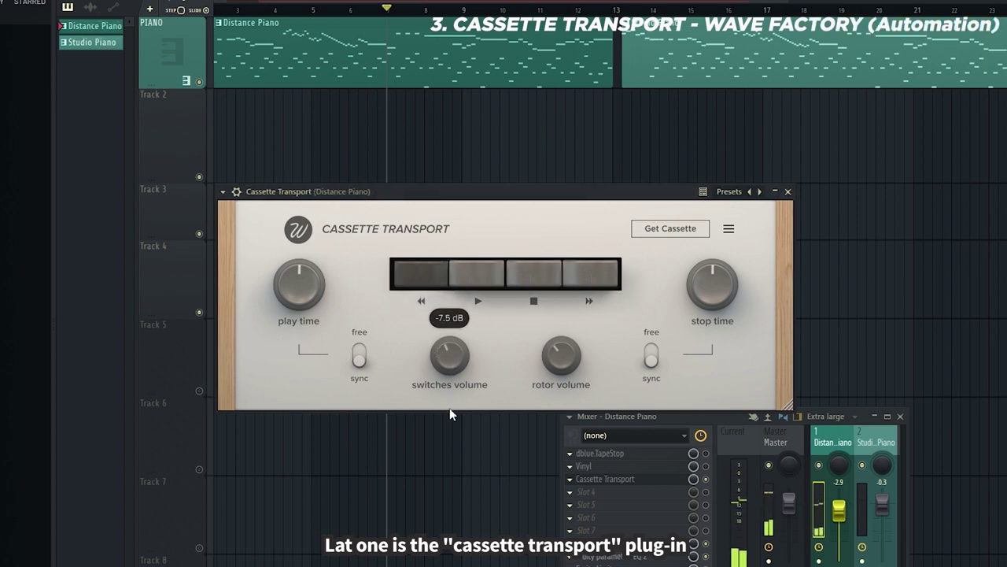
left_click(475, 276)
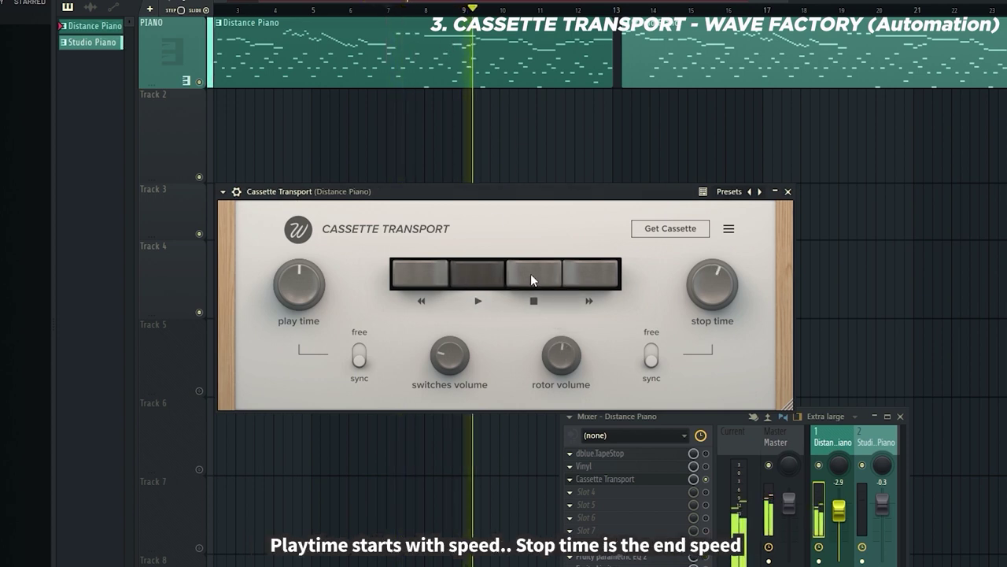
left_click(530, 273)
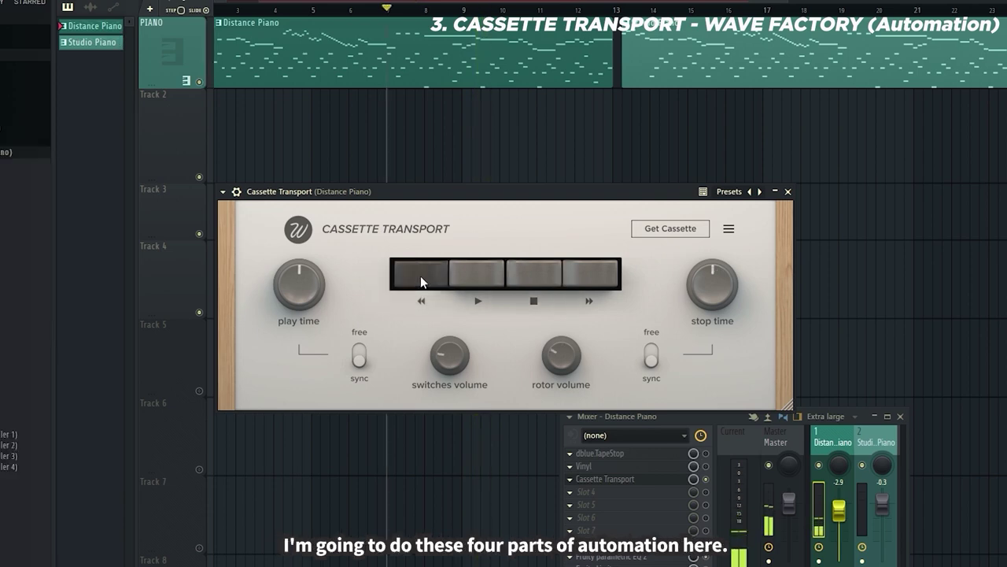
left_click(480, 275)
left_click(533, 274)
left_click(579, 274)
left_click(432, 275)
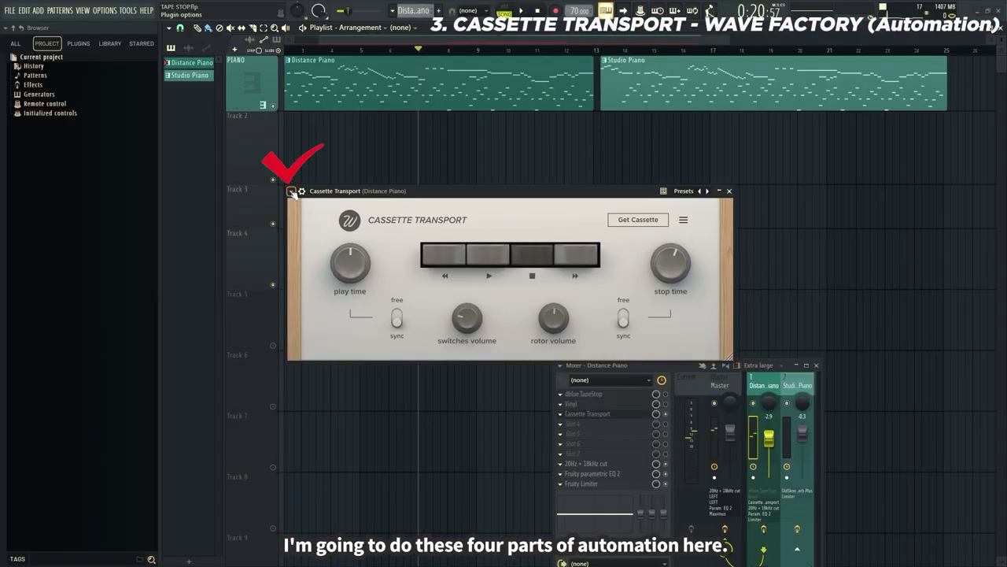
List Cassette Transport's parameters in the browser and create an automation clip for its Transport parameter
left_click(292, 191)
left_click(341, 333)
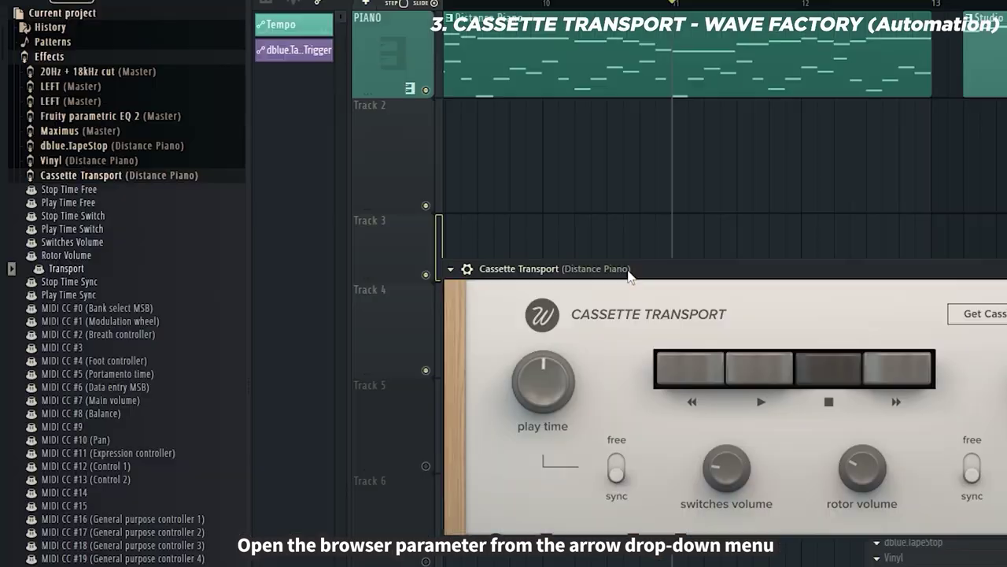
mouse_move(75, 272)
left_mouse_down()
mouse_move(76, 157)
mouse_move(76, 271)
left_mouse_up()
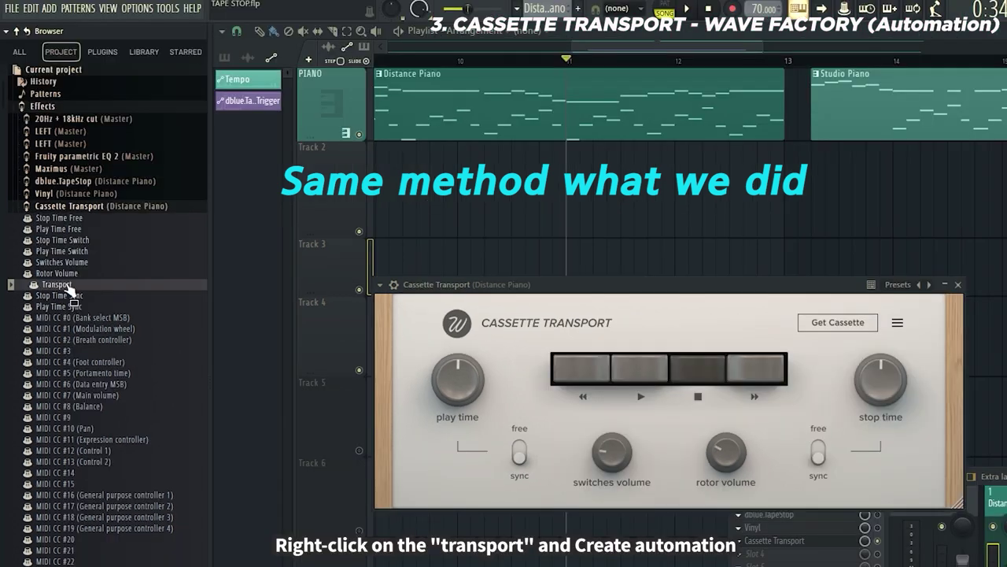
right_click(69, 286)
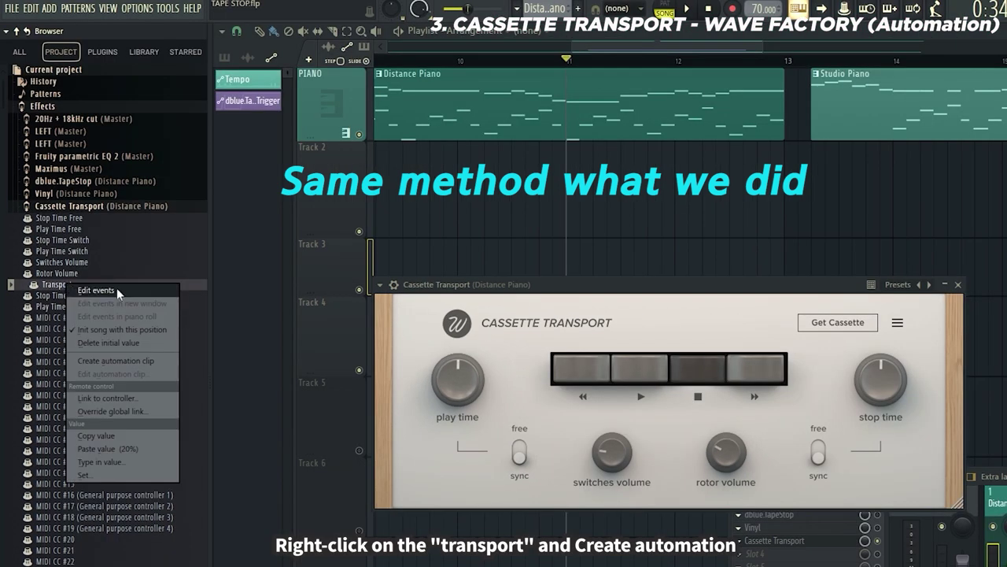
left_click(115, 360)
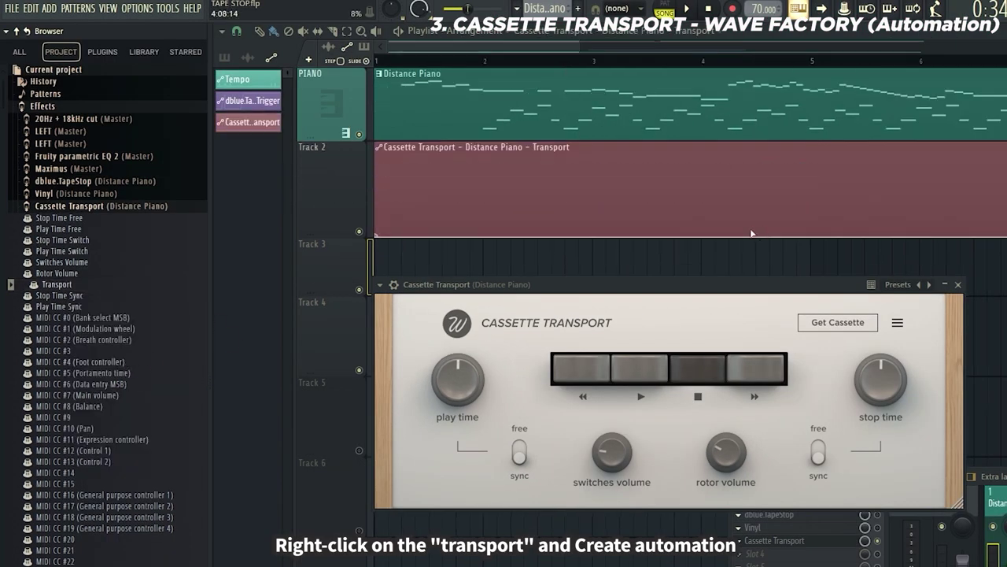
Set the Transport parameter to Play, copy its value and paste the 21% onto a new automation point at bar 13
scroll(751, 220, "down", 5)
left_click_drag(65, 285, 64, 240)
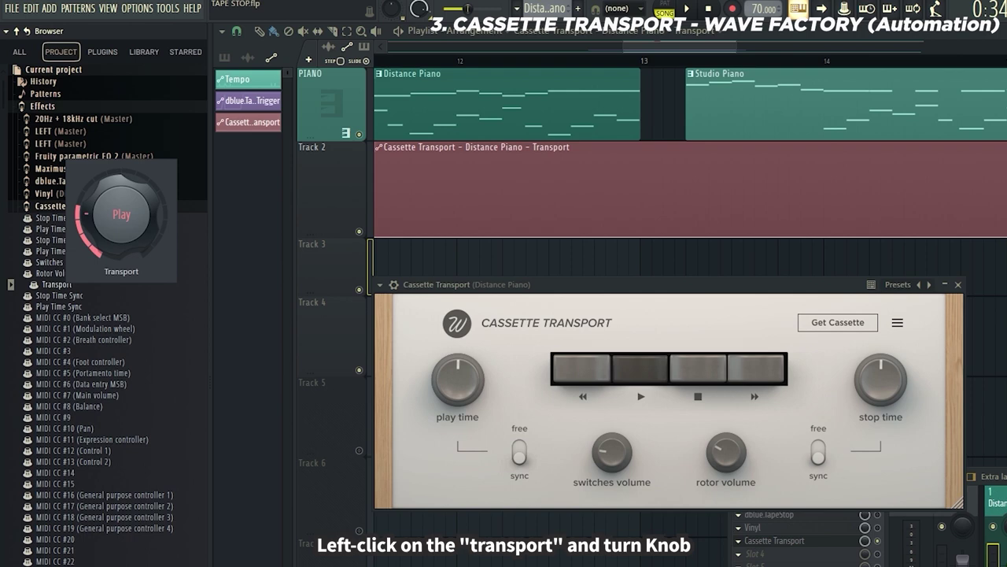
right_click(60, 284)
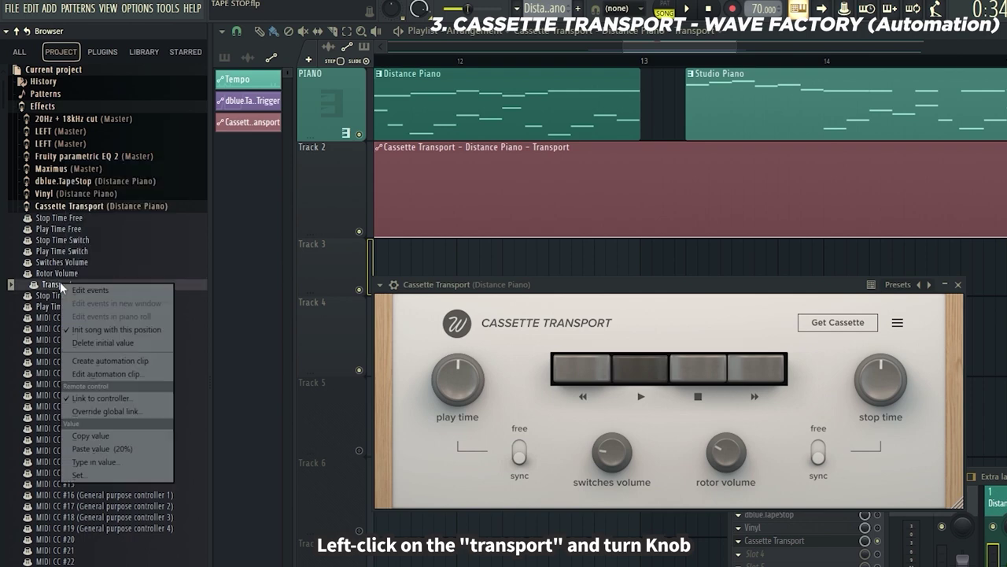
left_click(104, 437)
left_click_drag(638, 238, 641, 171)
right_click(641, 173)
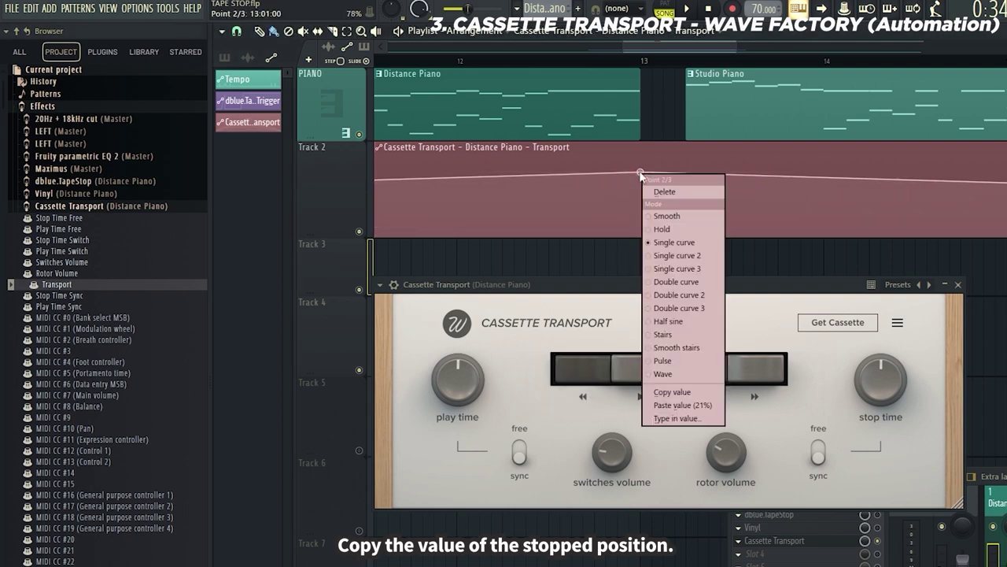
left_click(682, 405)
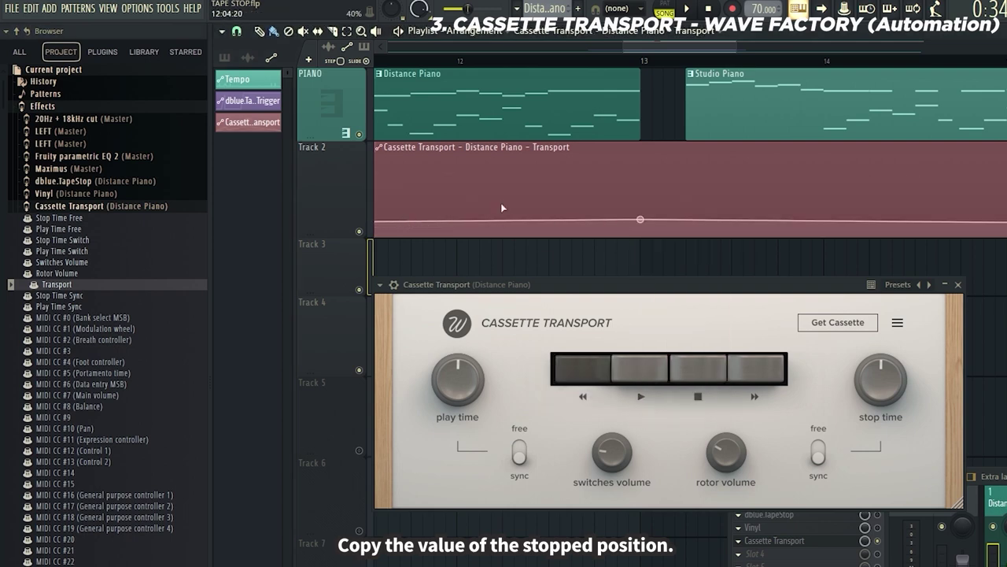
Paste the 21% Play value onto the Transport clip's first point and add another point at bar 13 dropped to 0%
scroll(536, 239, "down", 5)
right_click(377, 237)
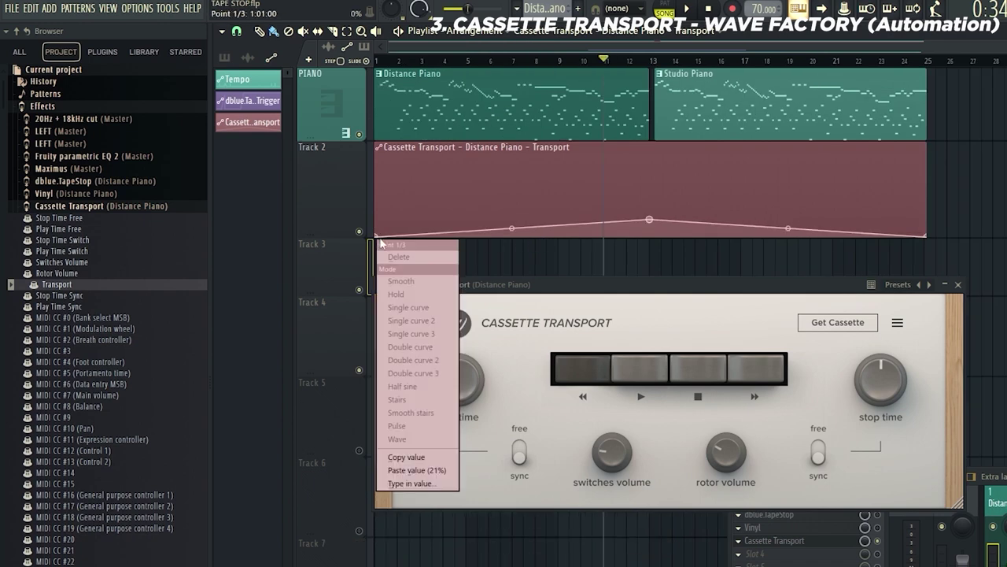
left_click(417, 469)
scroll(641, 231, "up", 3)
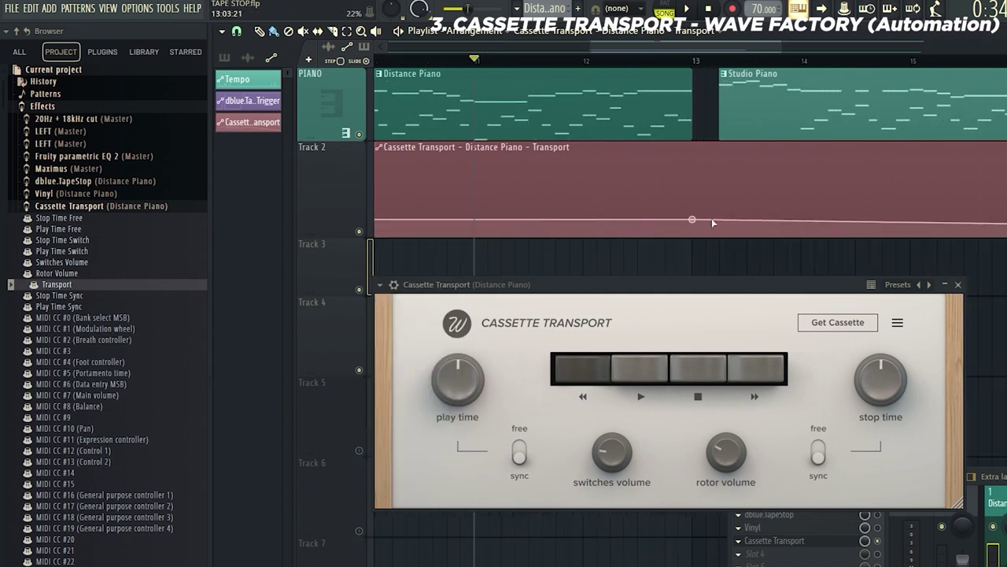
left_click_drag(720, 222, 695, 241)
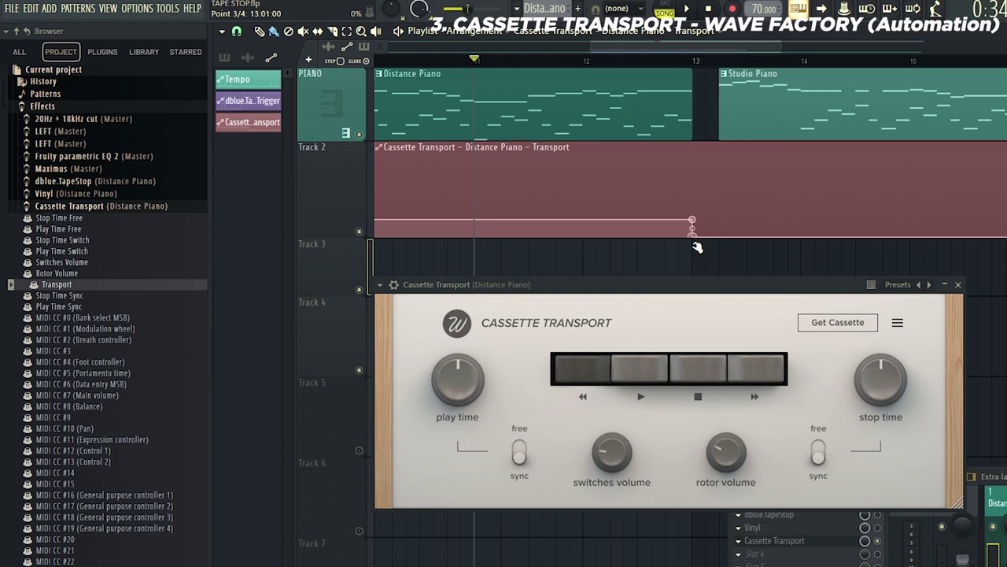
Set the Transport parameter to Stop, copy its value and paste the 12% onto the lower point at bar 13
left_click(64, 287)
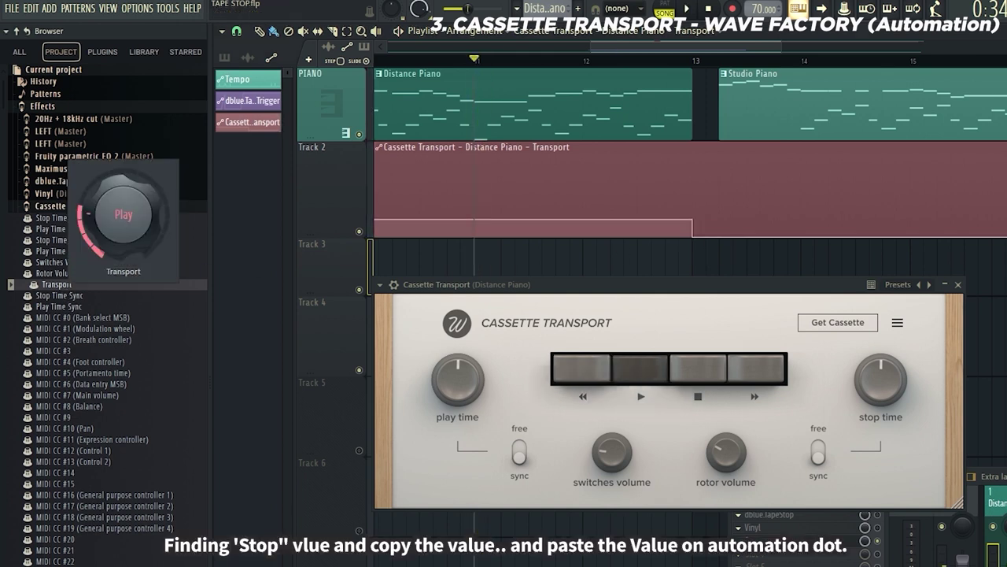
left_click_drag(124, 214, 123, 236)
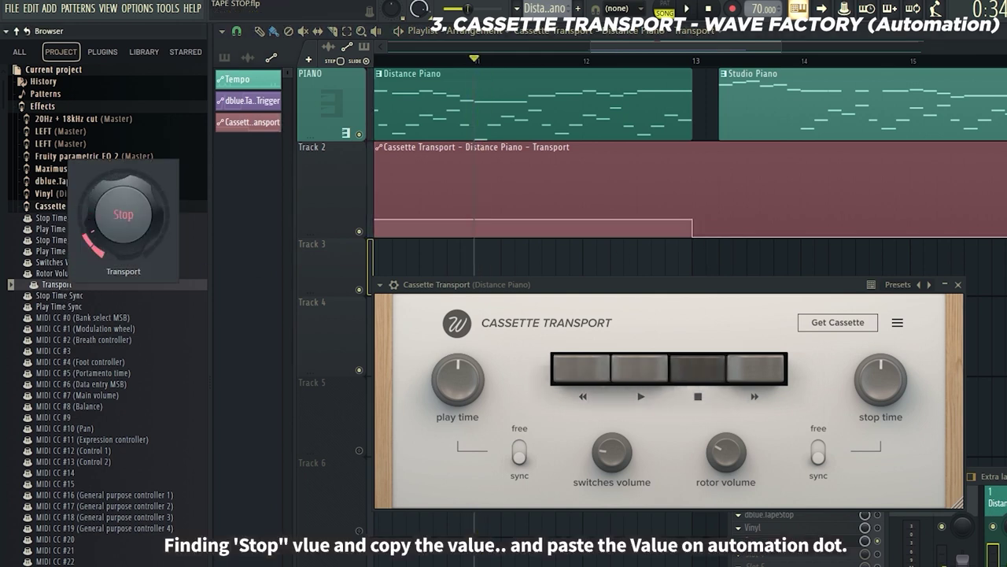
right_click(63, 287)
left_click(104, 439)
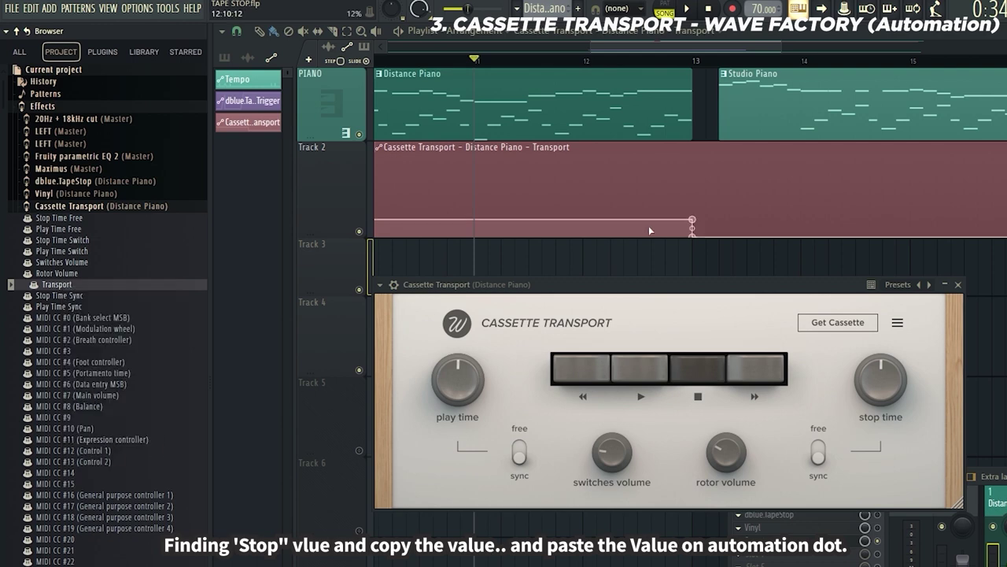
right_click(693, 237)
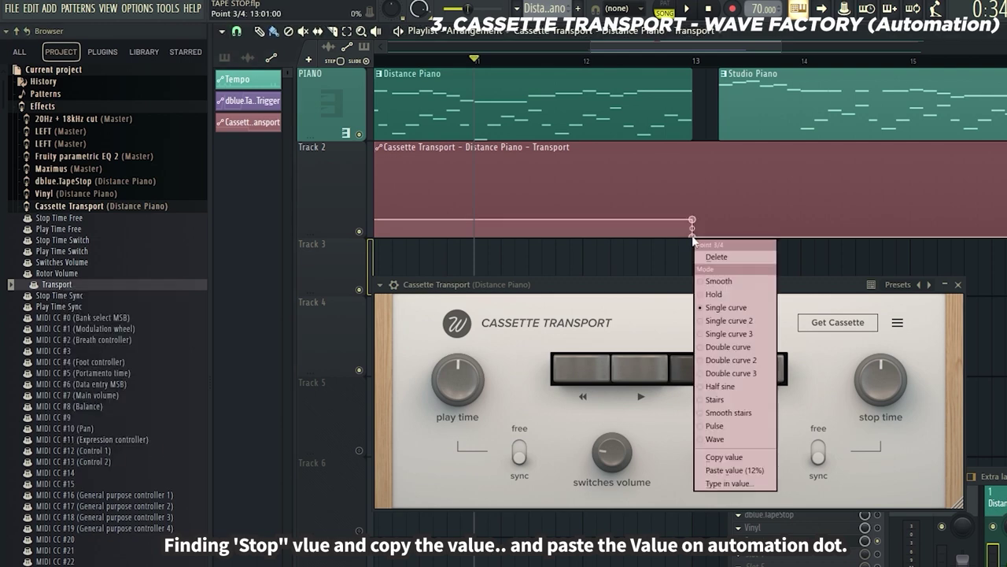
left_click(751, 470)
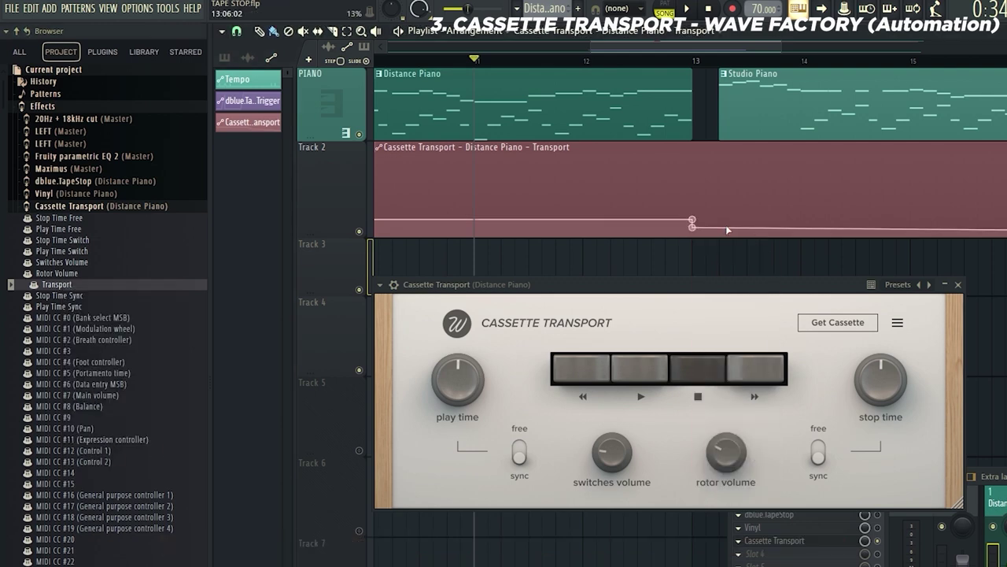
Paste the 12% Stop value onto the last point of the Transport automation clip
scroll(973, 242, "down", 5)
right_click(982, 237)
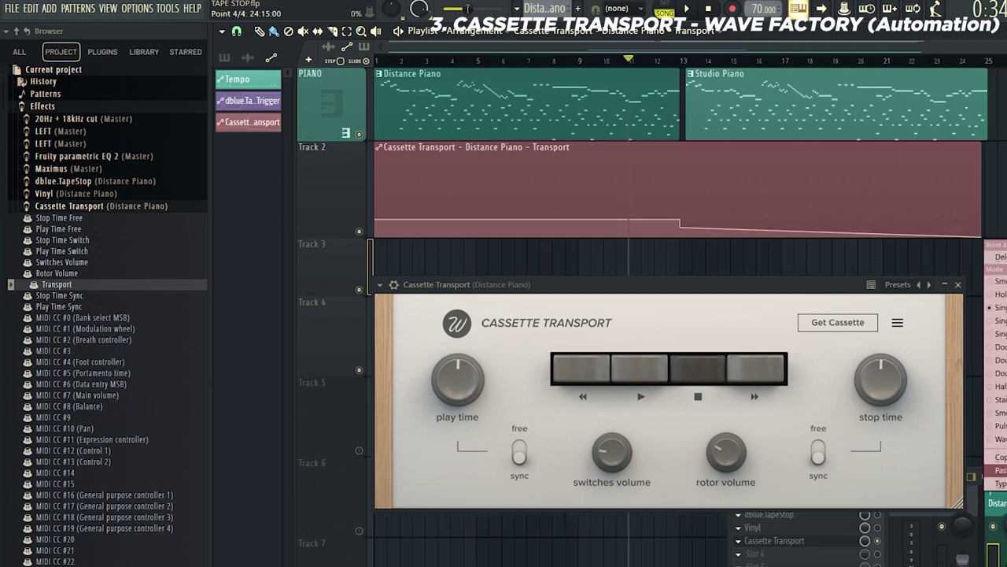
left_click(997, 469)
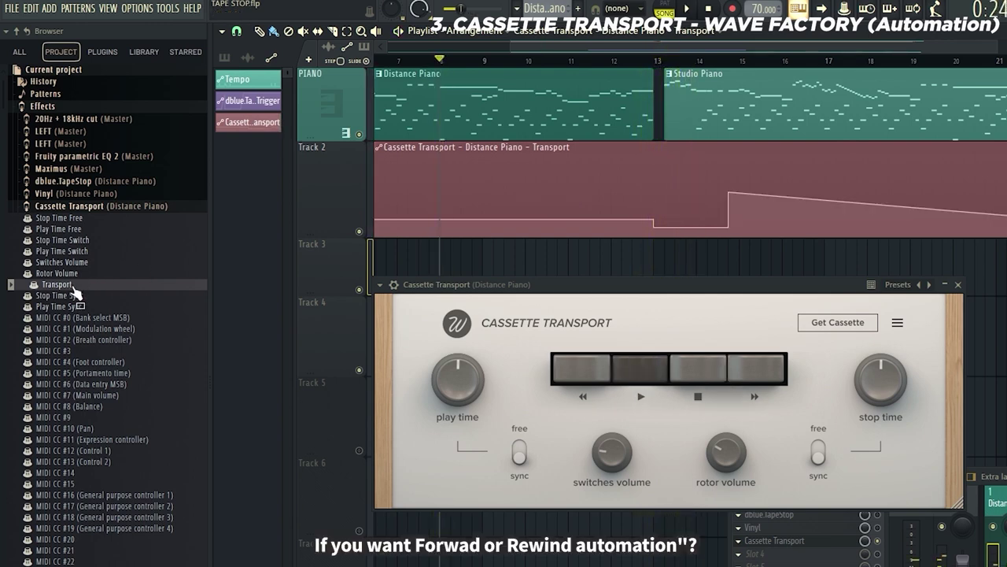
Set the Transport parameter to Rewind, copy its value and paste the 53% onto the raised automation point at 14:13:00
left_click(74, 288)
left_click_drag(128, 214, 127, 181)
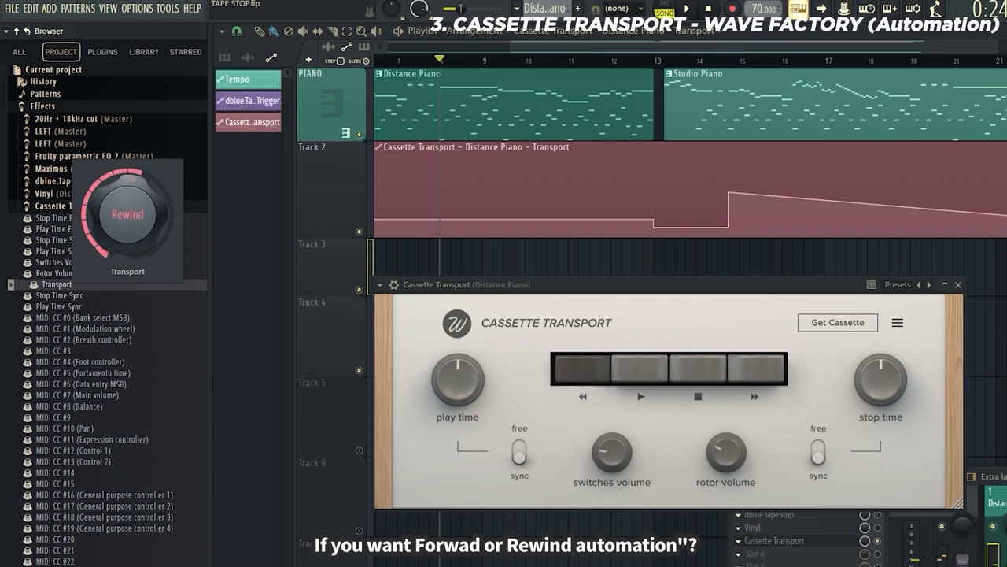
right_click(66, 285)
left_click(111, 437)
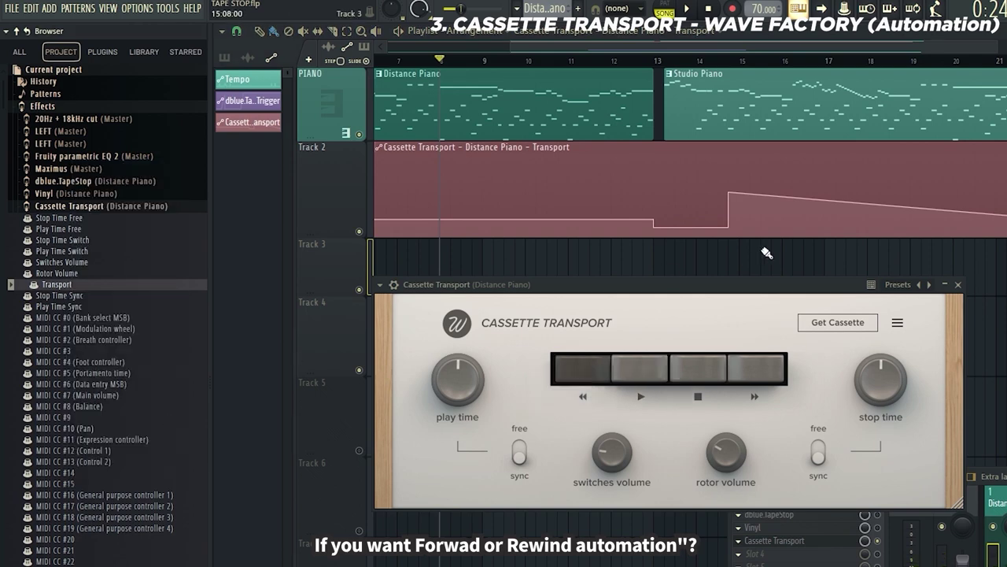
right_click(730, 194)
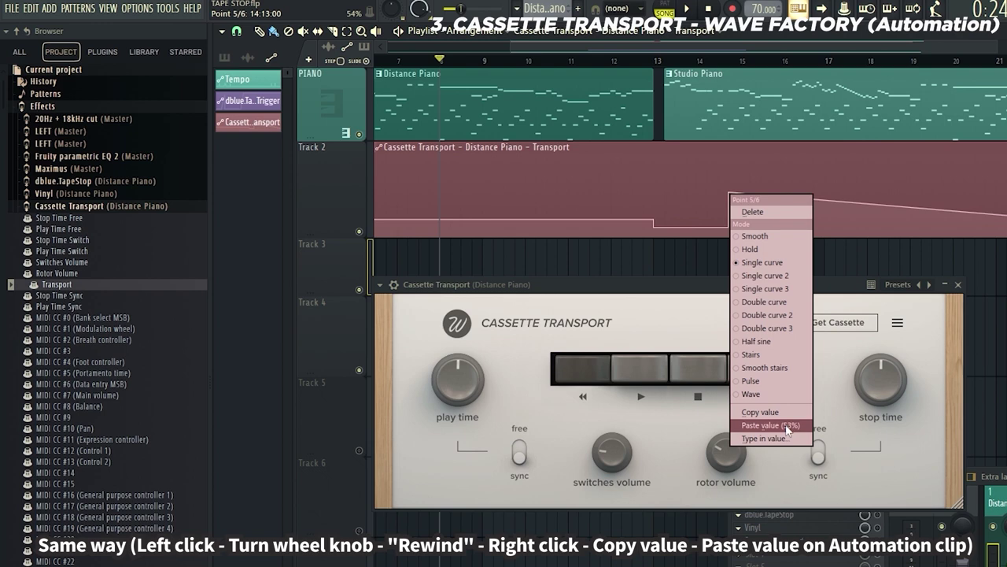
left_click(787, 429)
Add a point at bar 16 with the pasted 53% Rewind value and a further, lowered point beside it
left_click(784, 198)
right_click(784, 198)
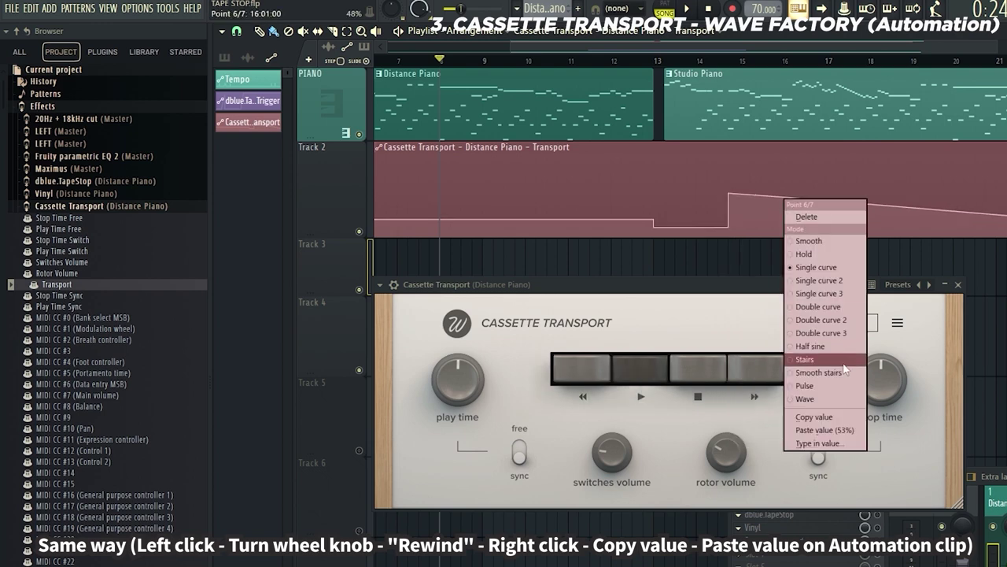
left_click(850, 430)
left_click_drag(815, 195, 792, 221)
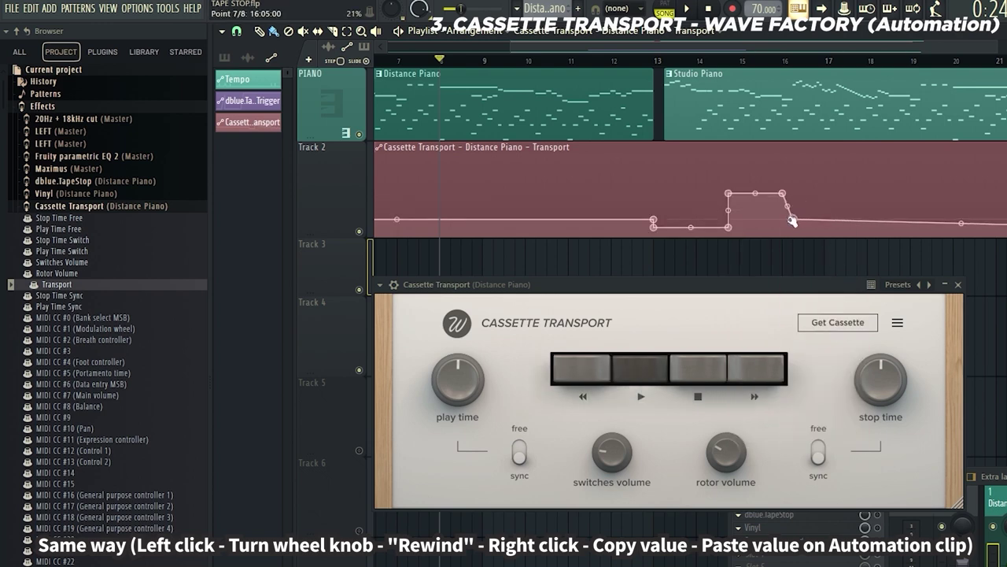
key("space")
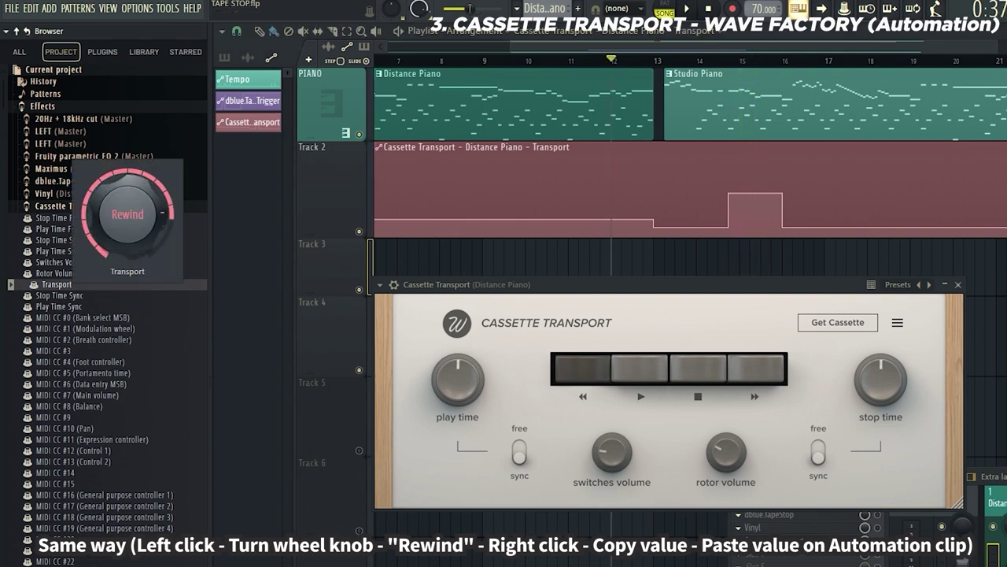
Set the Transport parameter to fast-forward, copy its value and paste the 89% onto the lower point at bar 16
scroll(128, 214, "up", 1)
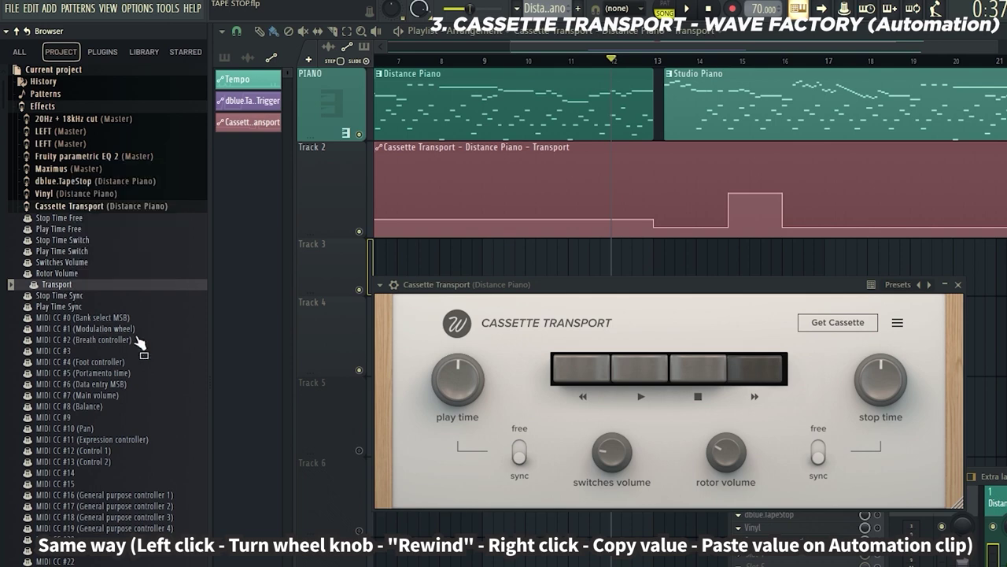
right_click(73, 287)
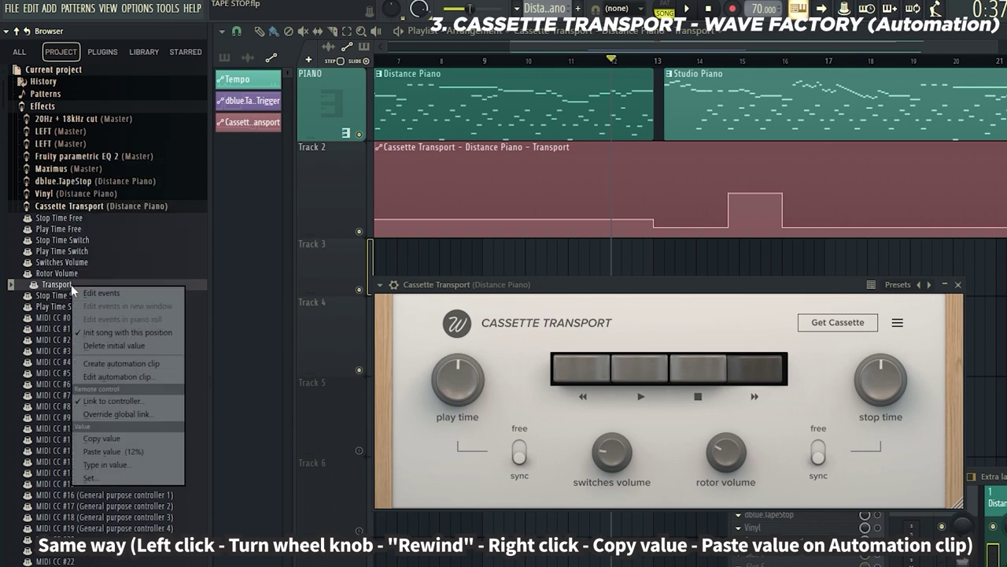
left_click(116, 438)
right_click(783, 228)
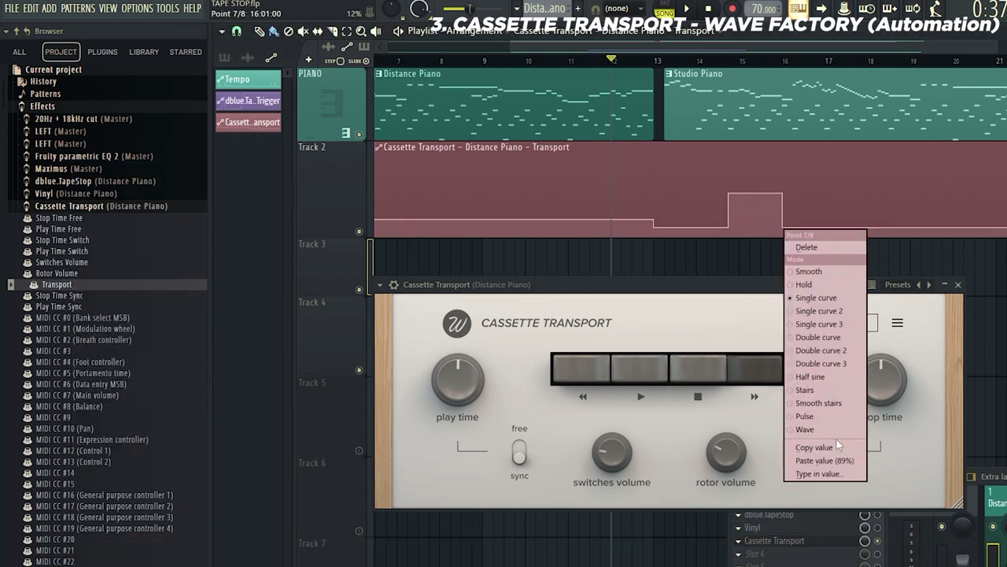
left_click(818, 461)
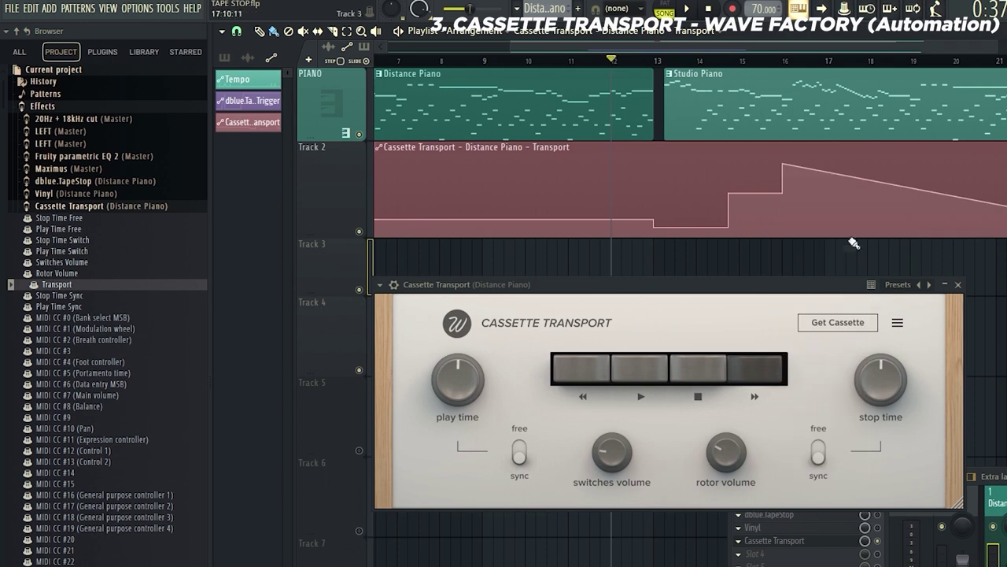
Add a point at 17:13:00 with the pasted 89% fast-forward value and play back the Transport automation
right_click(864, 180)
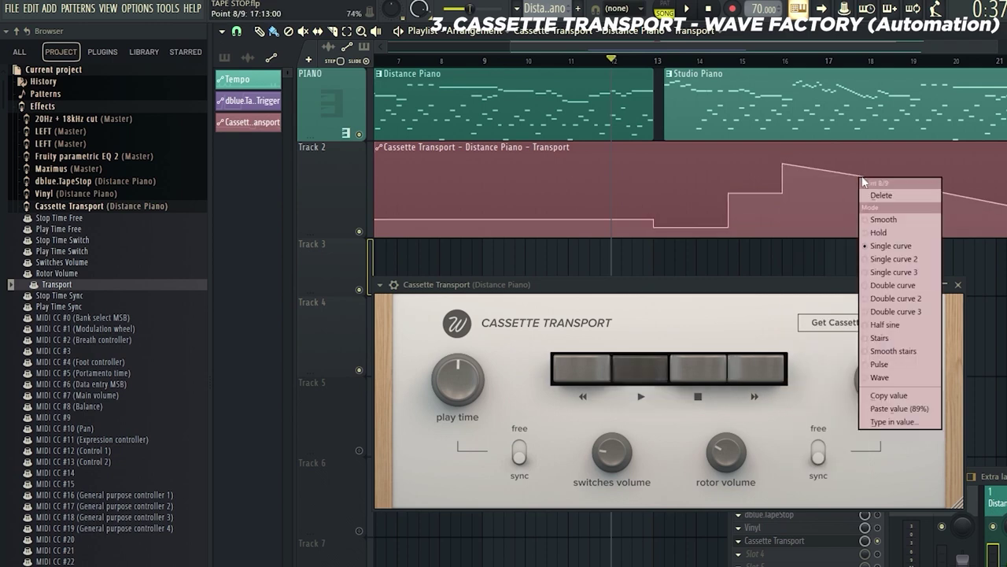
left_click(898, 407)
key("space")
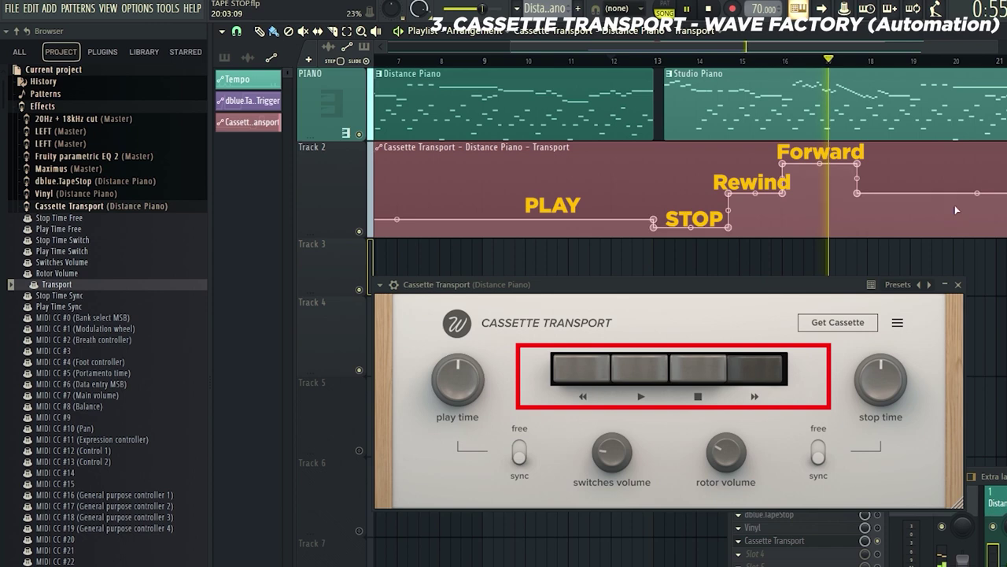
Add a point at bar 19 with the copied value pasted onto it, and a second point there dropped to the clip's bottom
left_click(911, 193)
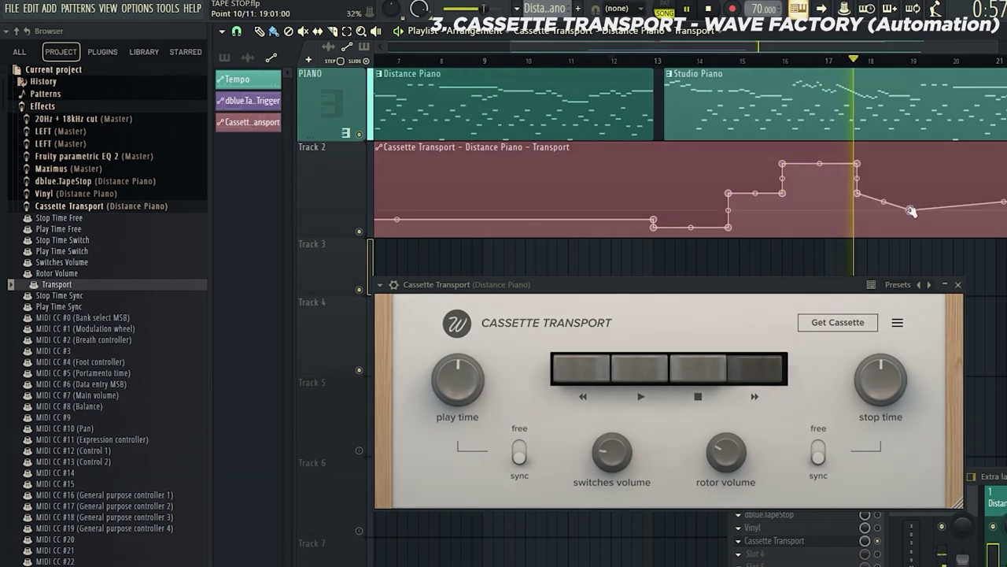
right_click(912, 193)
left_click(965, 414)
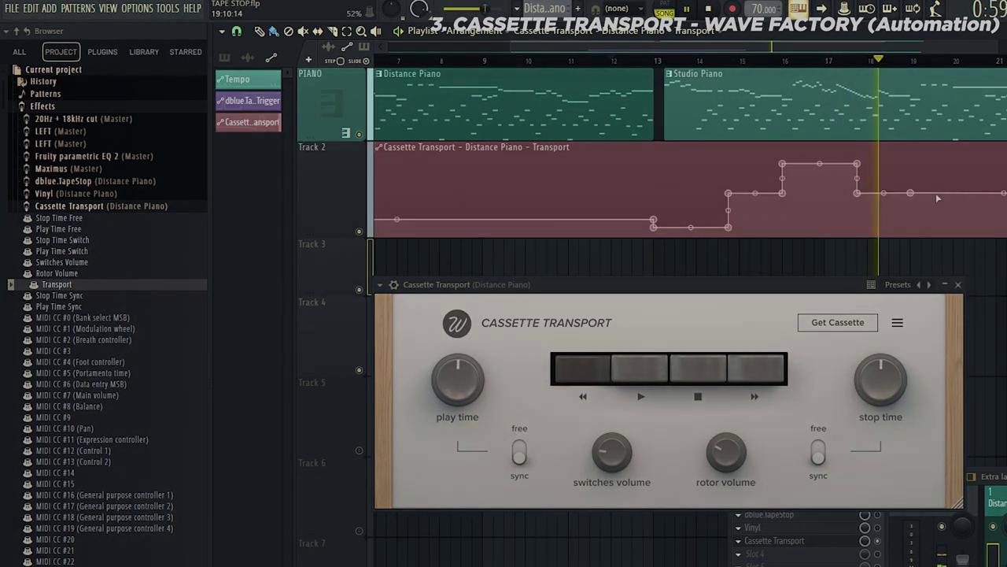
right_click(921, 234)
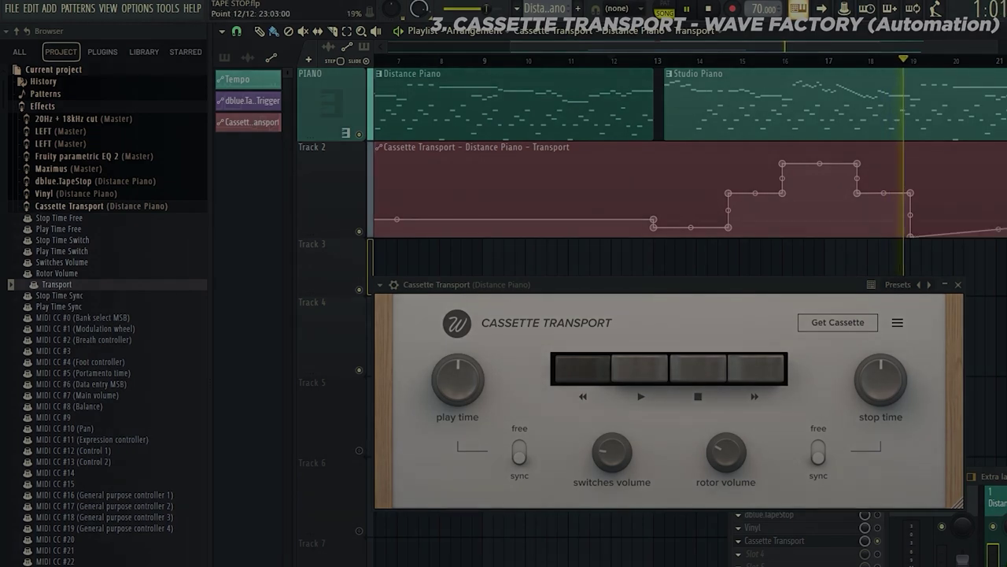